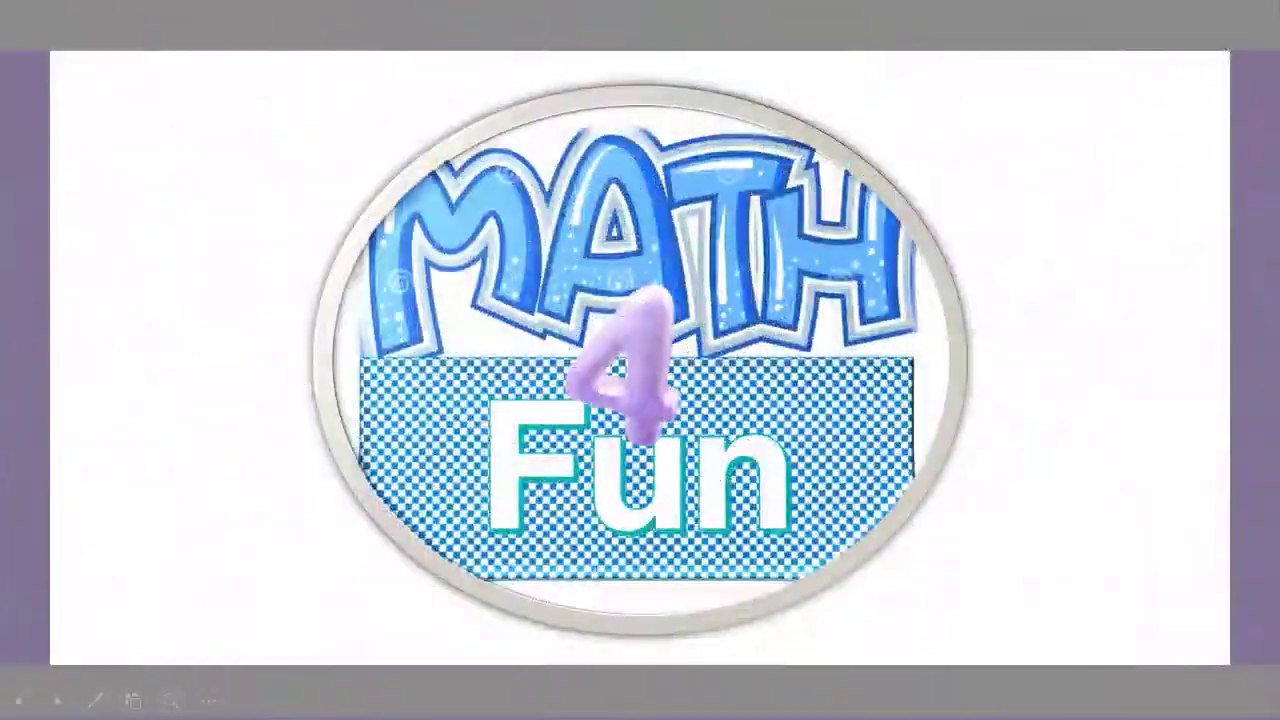
Step: Advance from the Math 4 Fun title slide to the calculator emulator slide
key("Right")
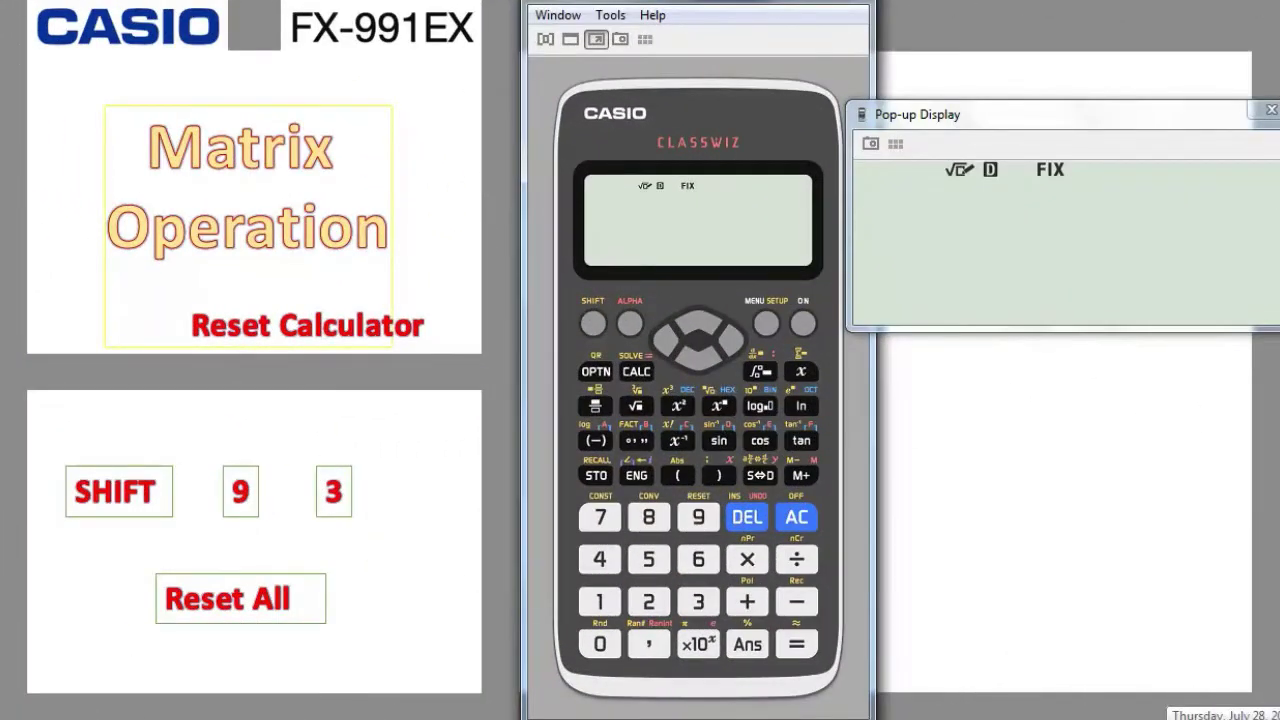
Step: Reset the calculator with SHIFT 9, 3 Initialize All, confirm it, and clear the display
left_click(593, 323)
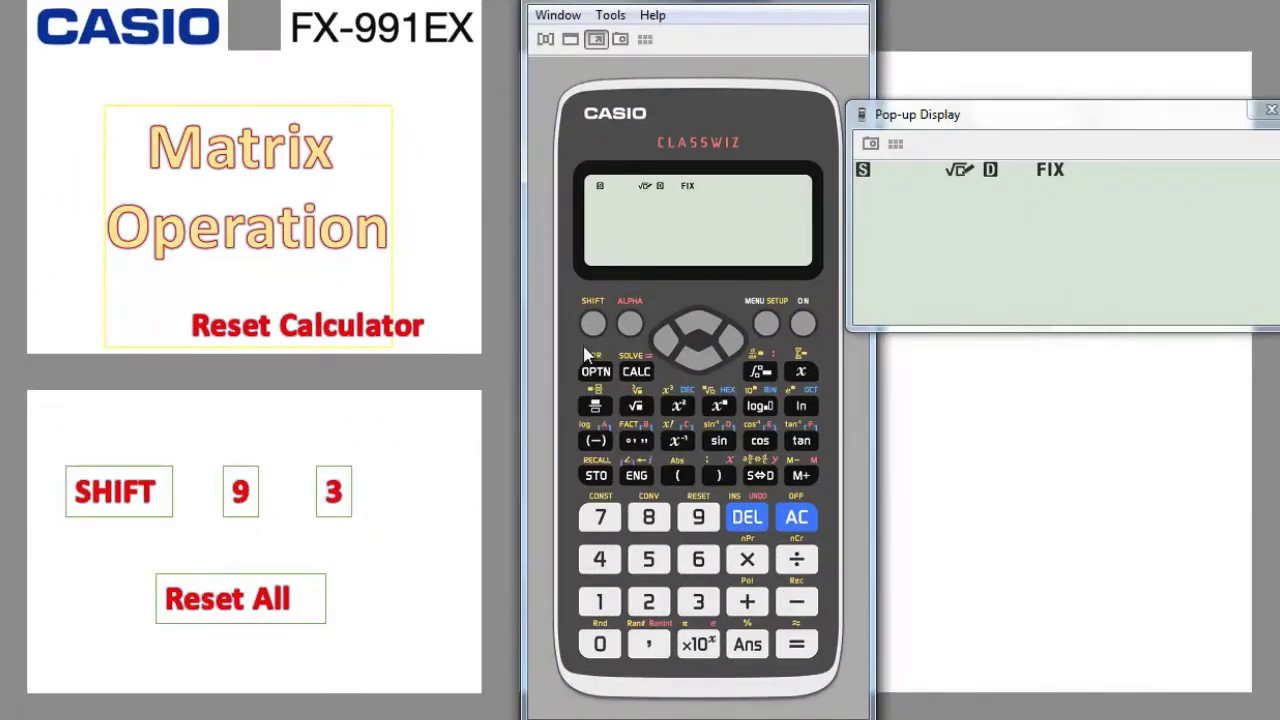
left_click(700, 518)
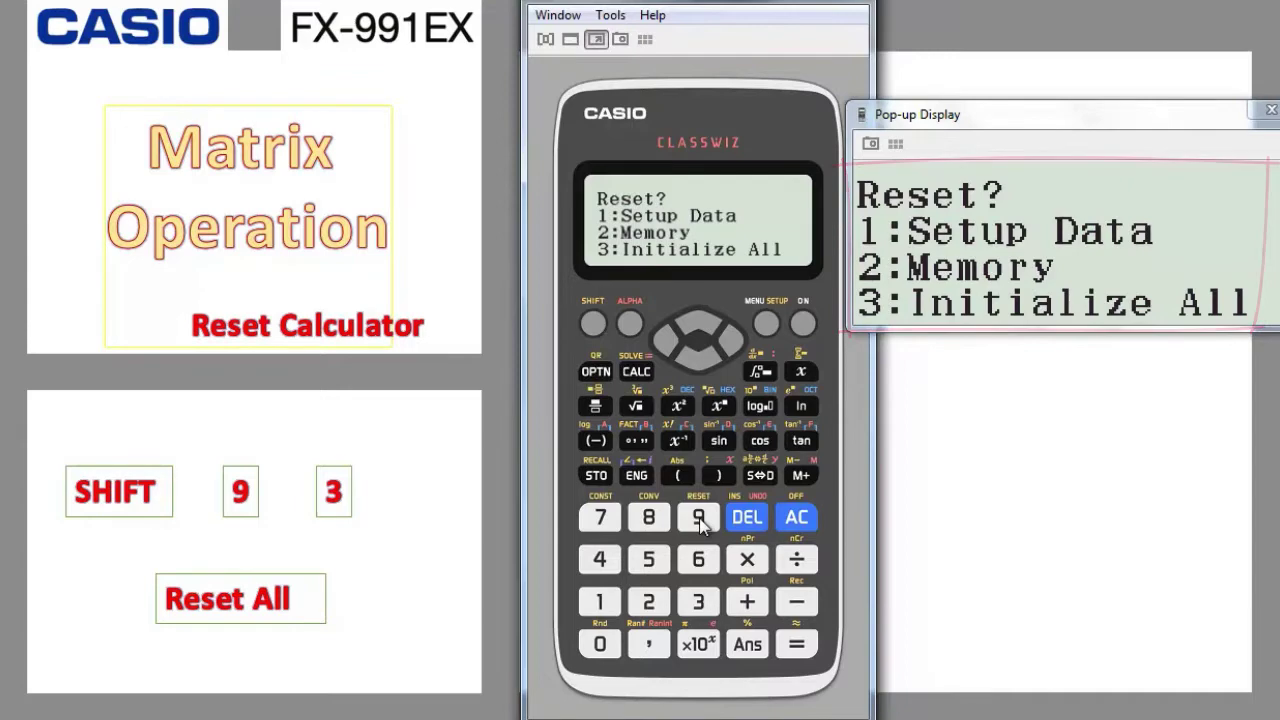
left_click(700, 600)
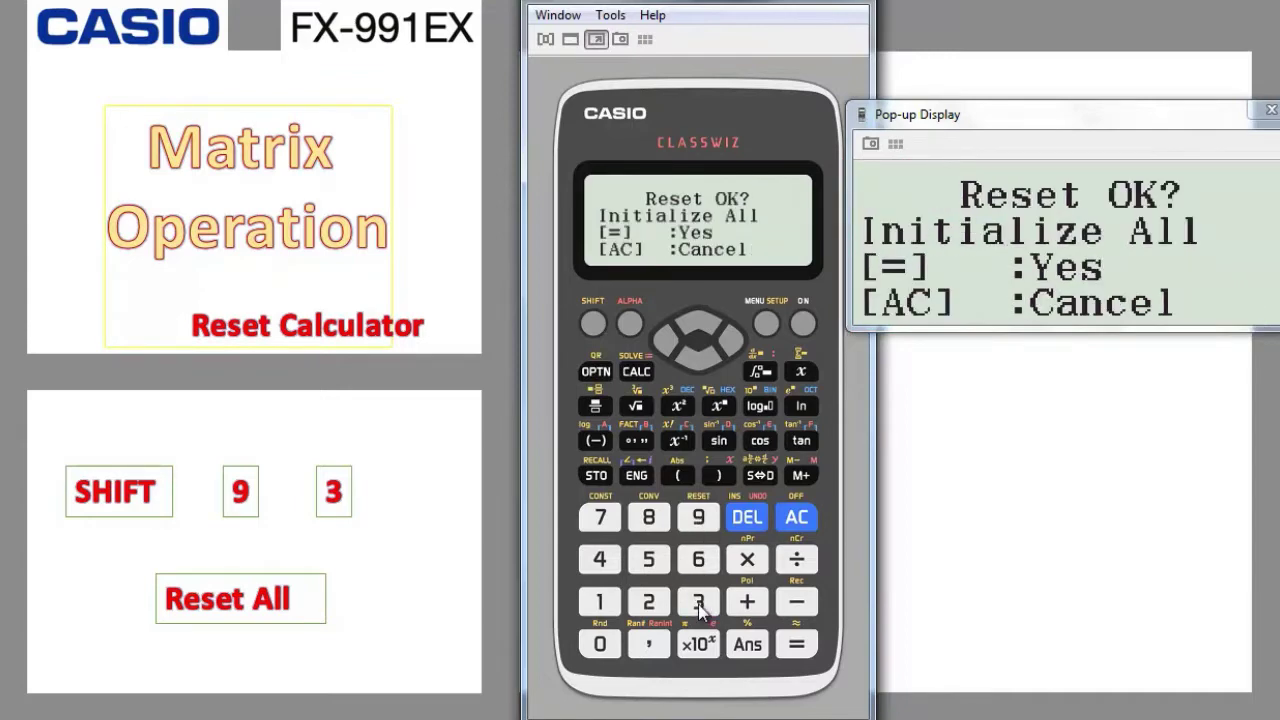
left_click(796, 648)
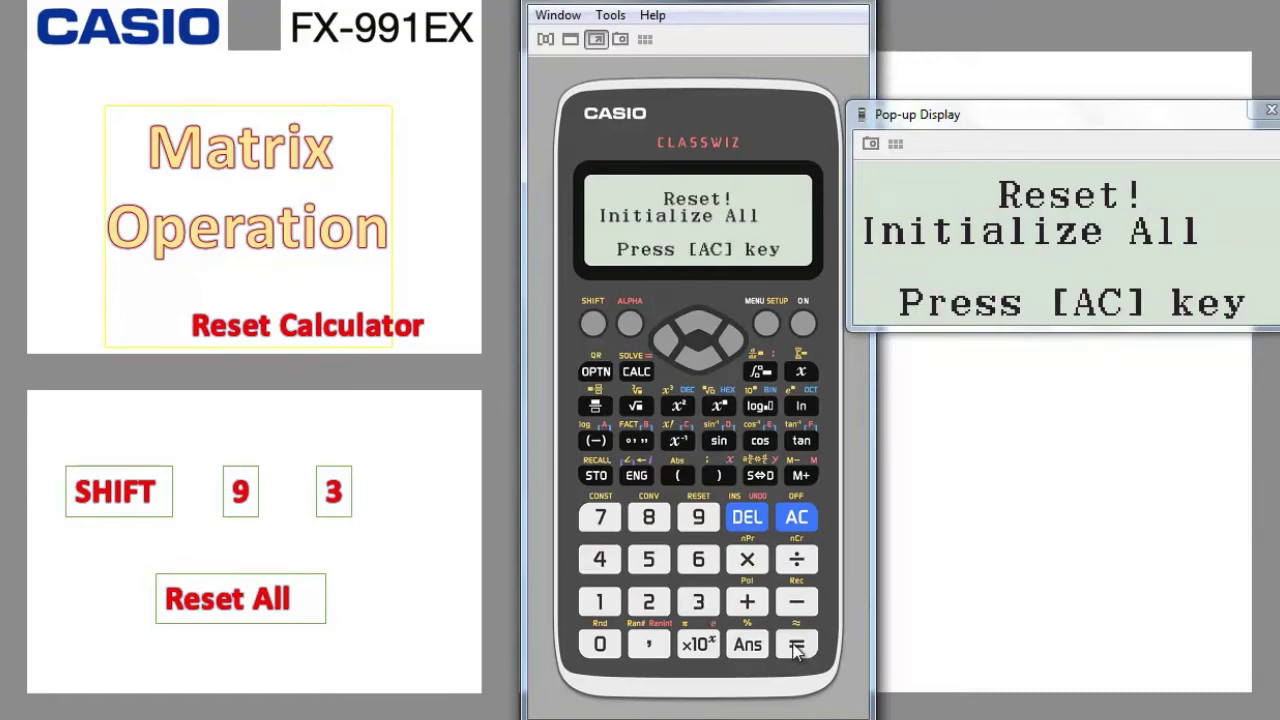
left_click(785, 520)
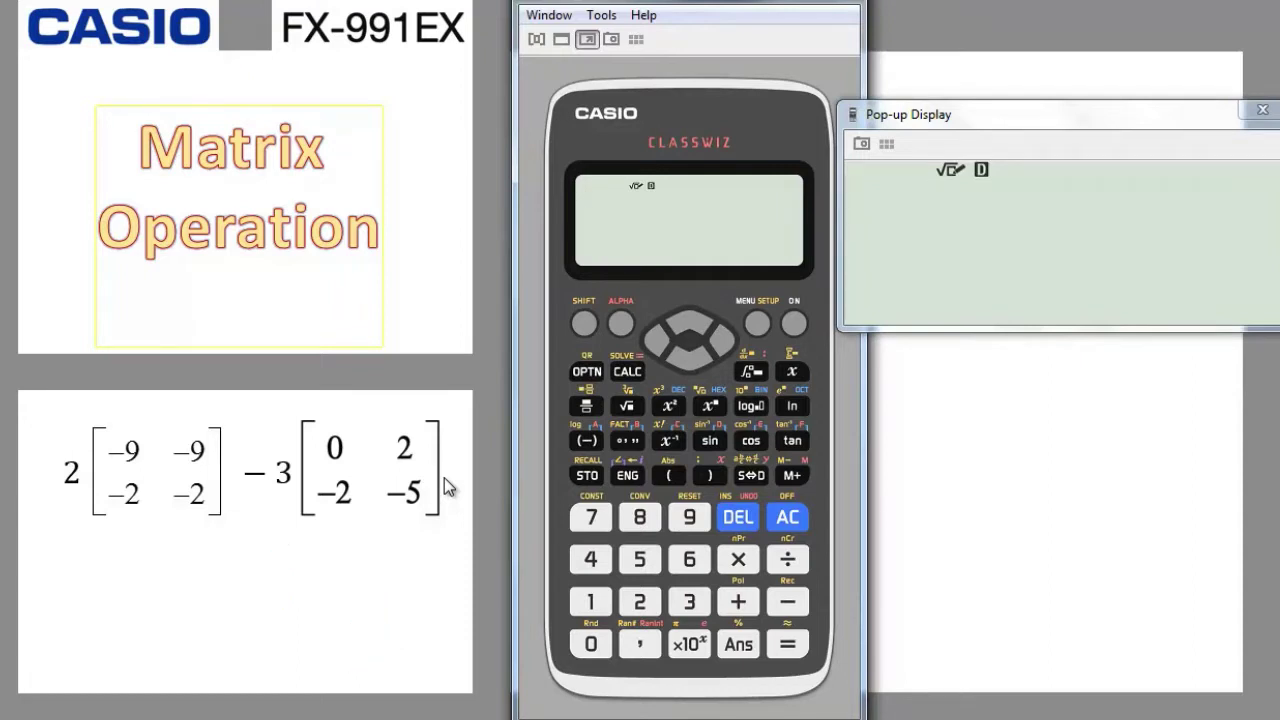
Step: Switch to Matrix mode and start defining MatA with 2 rows
left_click(757, 325)
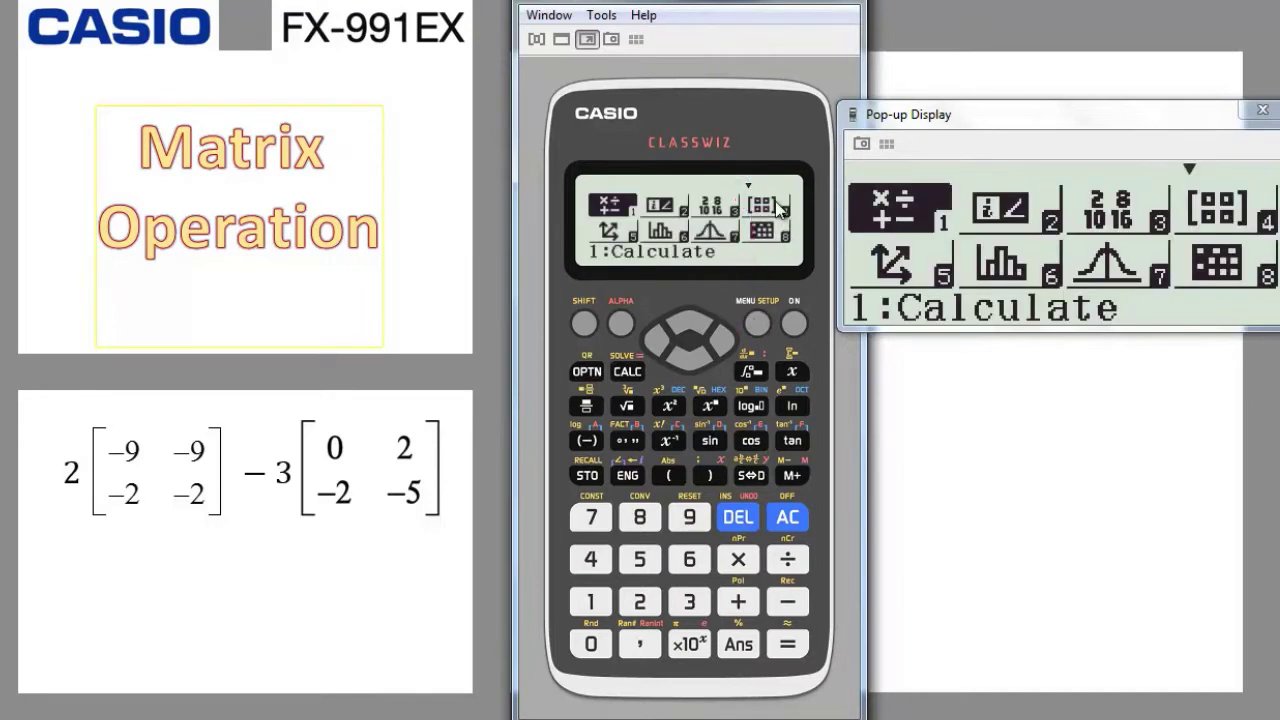
left_click(590, 564)
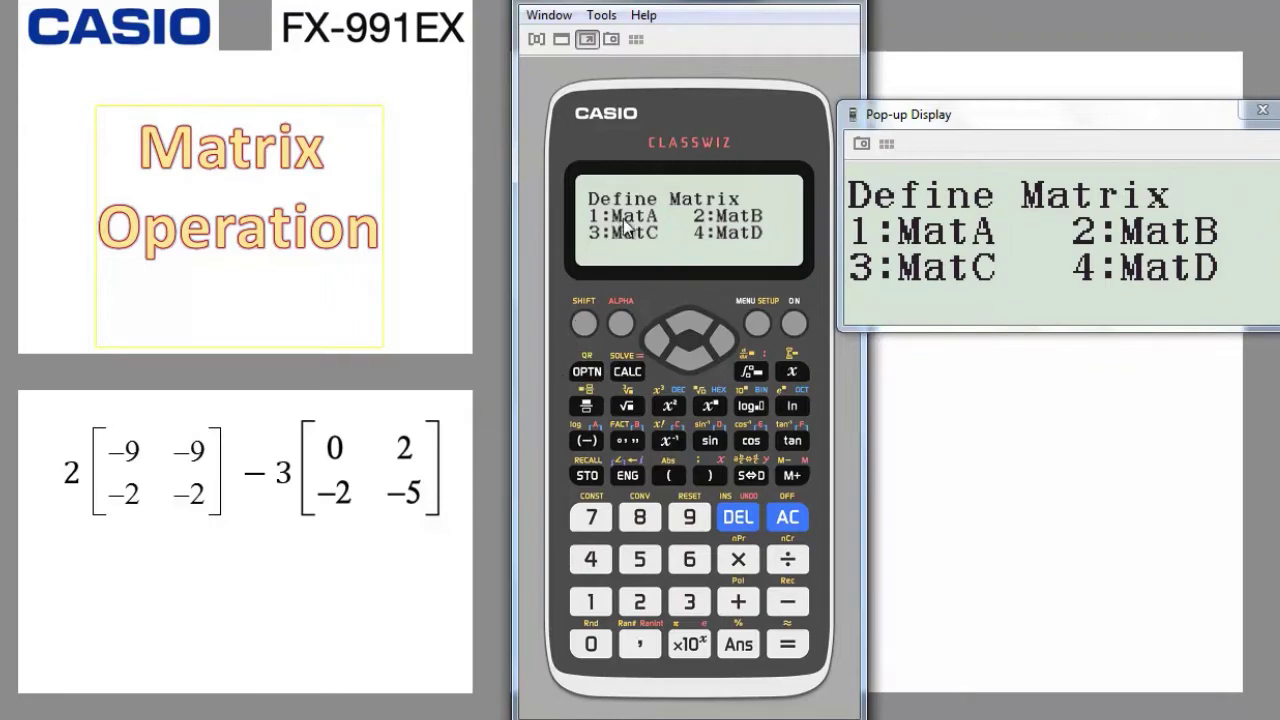
left_click(589, 602)
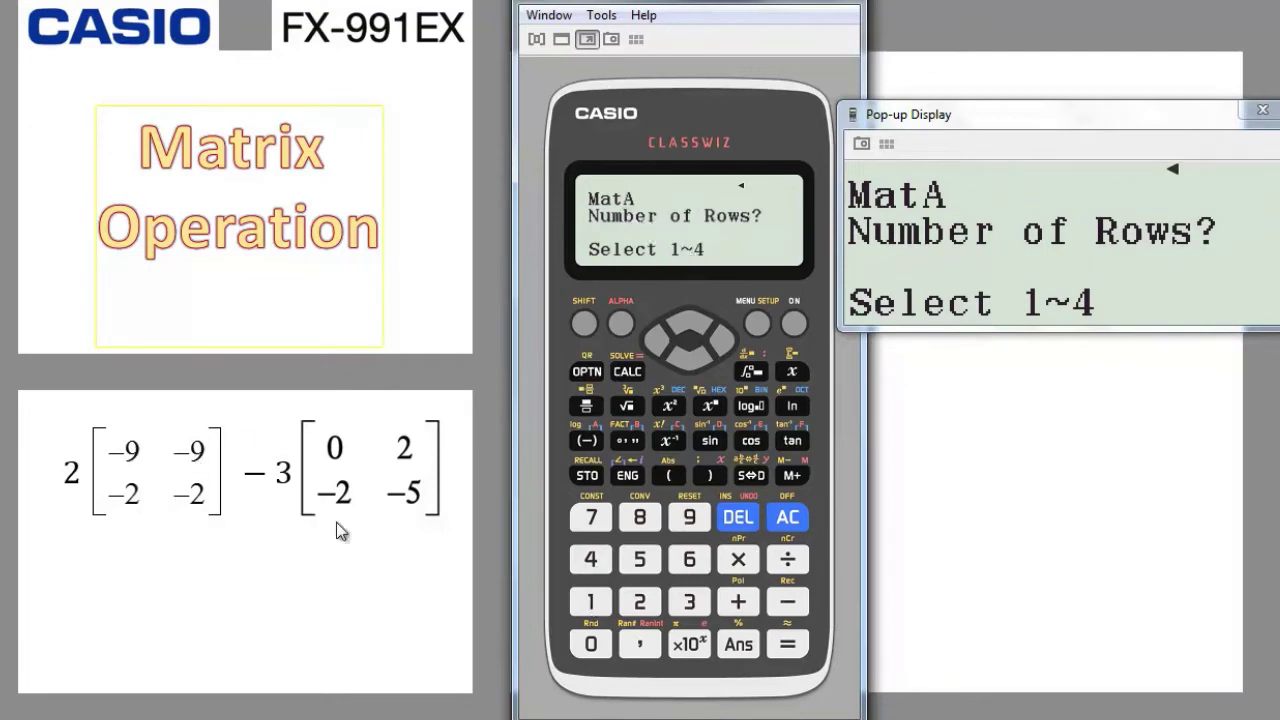
left_click(641, 602)
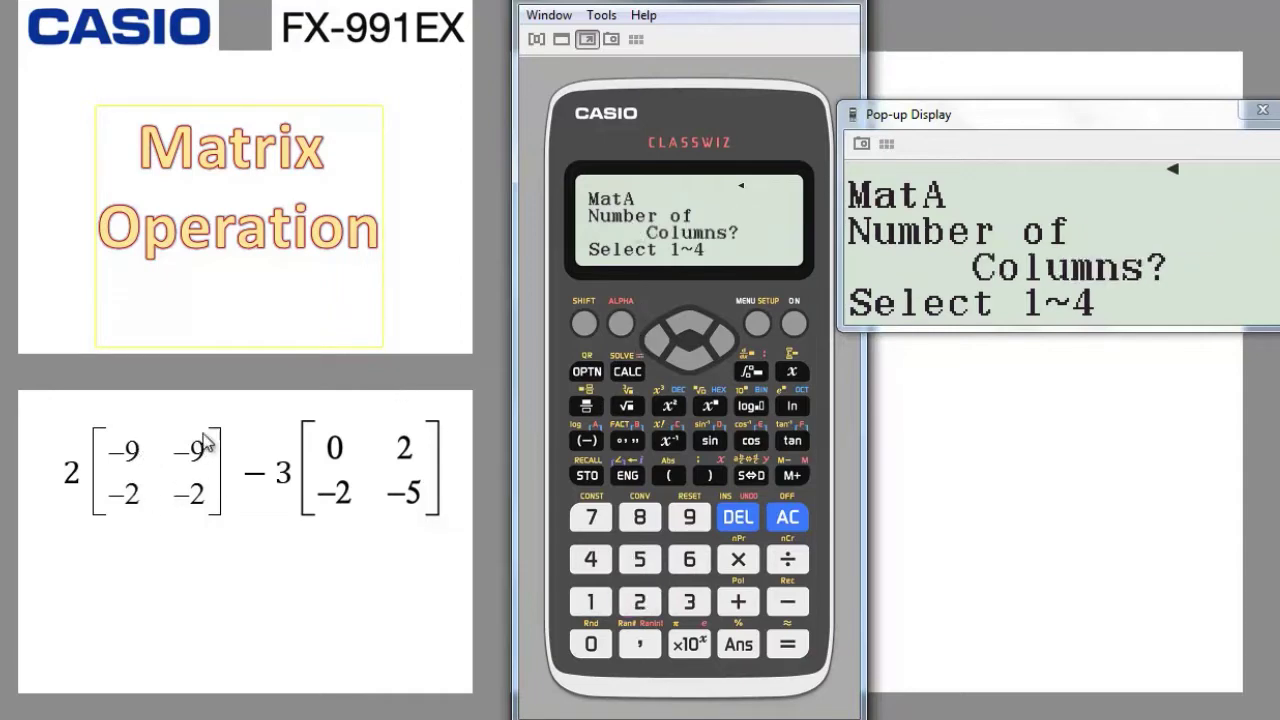
Step: Give MatA 2 columns and enter its first row, −9 and −9
left_click(641, 603)
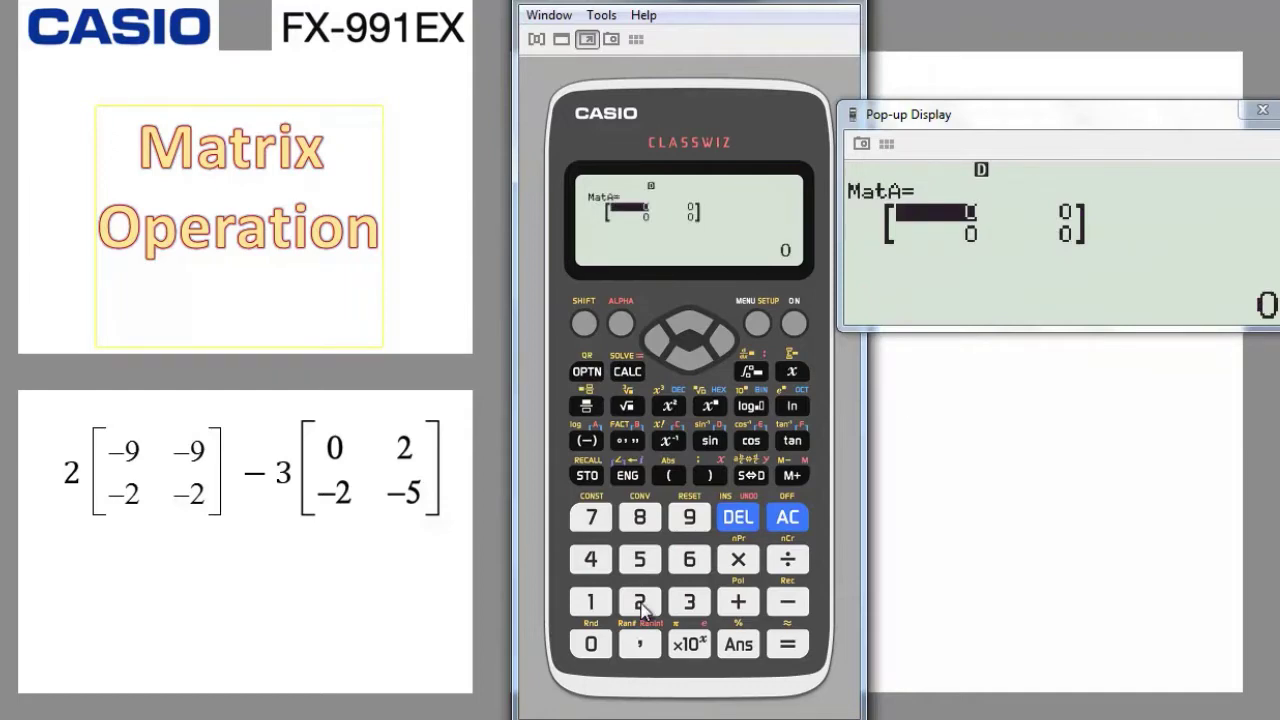
left_click(787, 603)
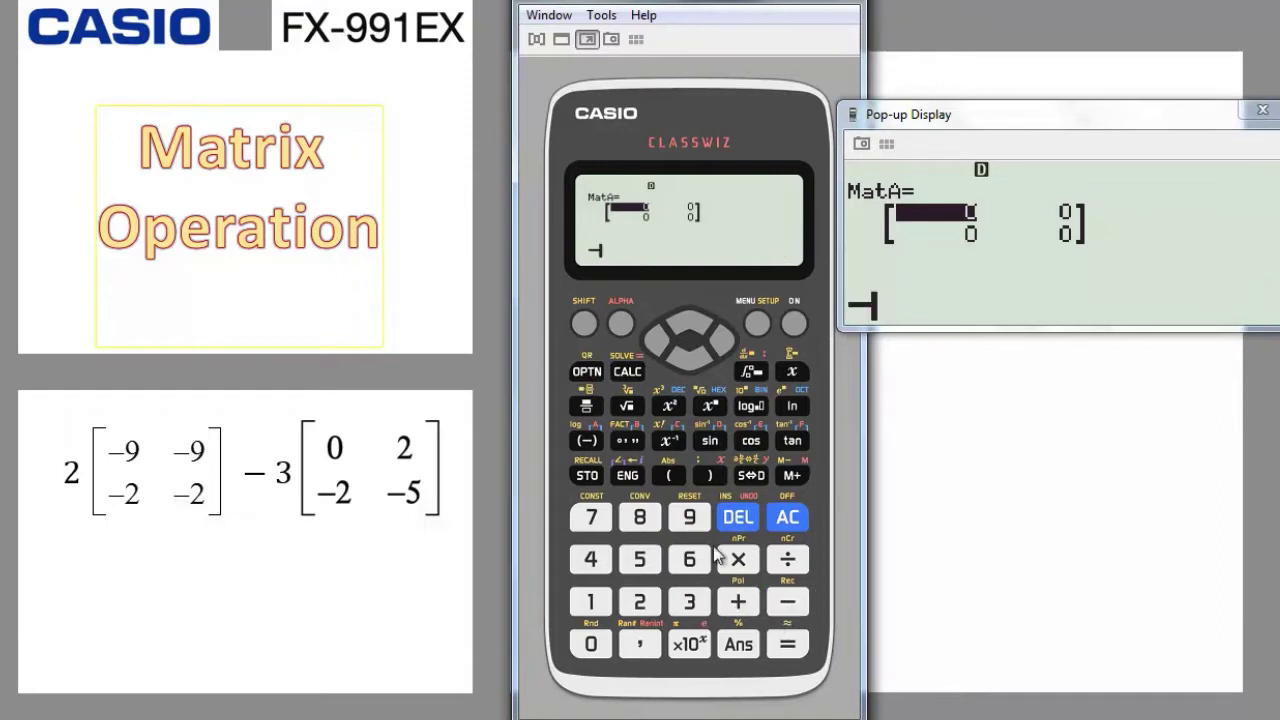
left_click(692, 518)
left_click(788, 645)
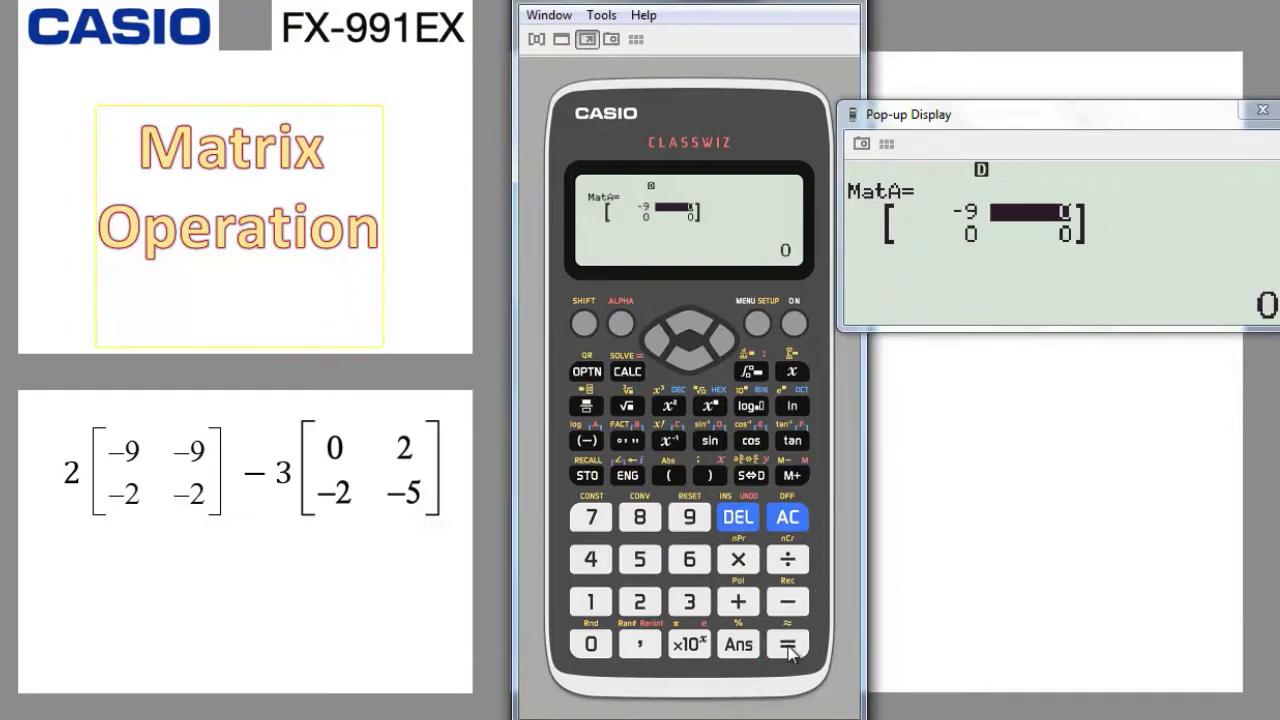
left_click(787, 603)
left_click(689, 517)
left_click(788, 645)
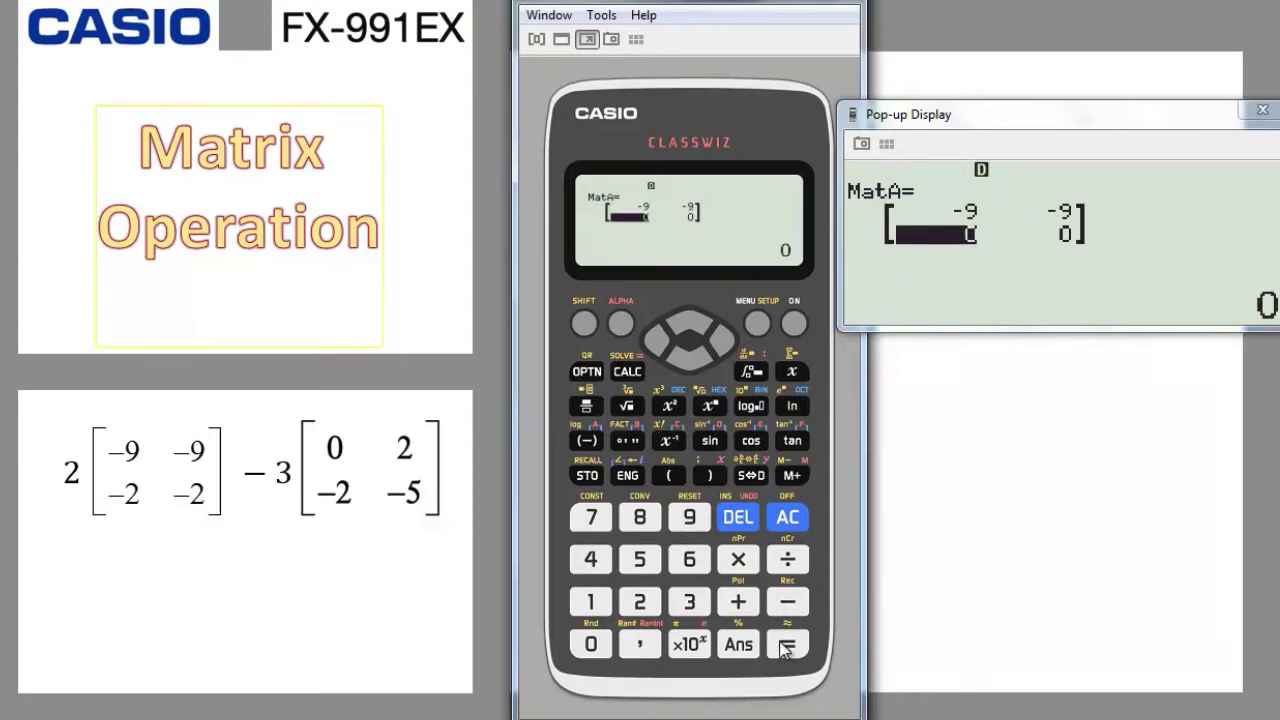
Step: Enter MatA's second row, −2 and −2, and return to the blank Matrix screen
left_click(787, 603)
left_click(639, 601)
left_click(786, 645)
left_click(787, 603)
left_click(640, 601)
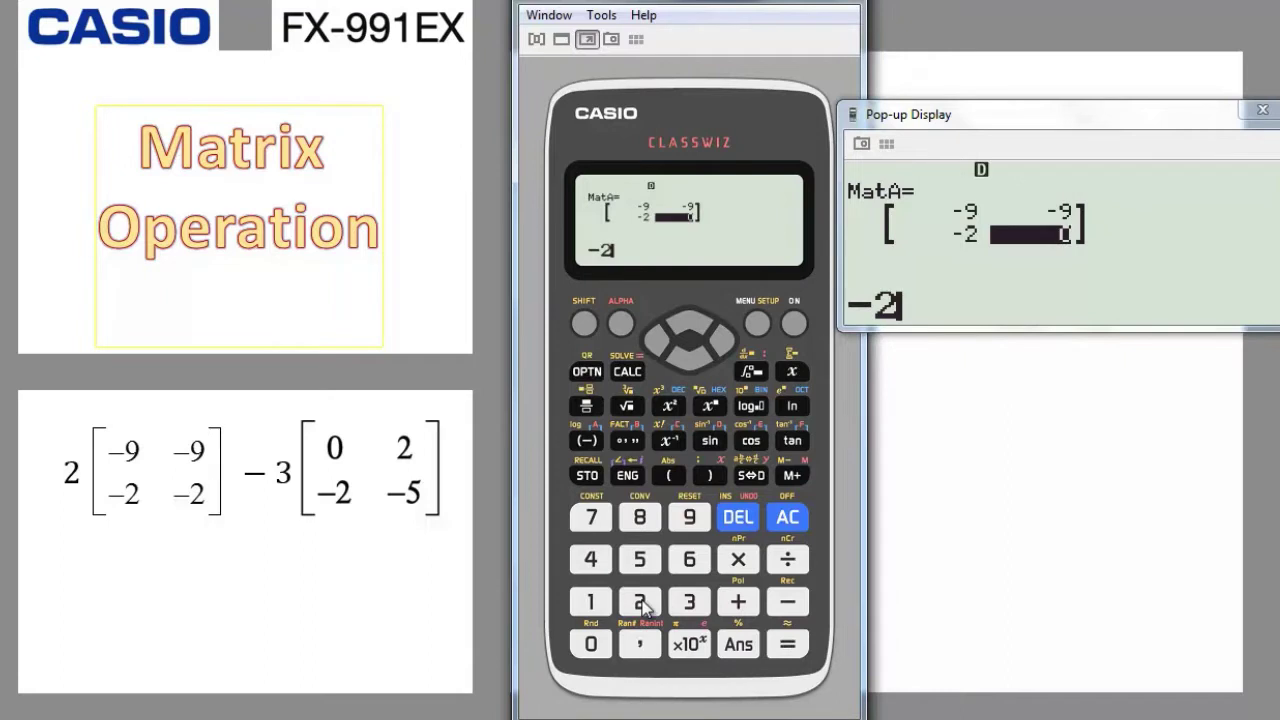
left_click(786, 645)
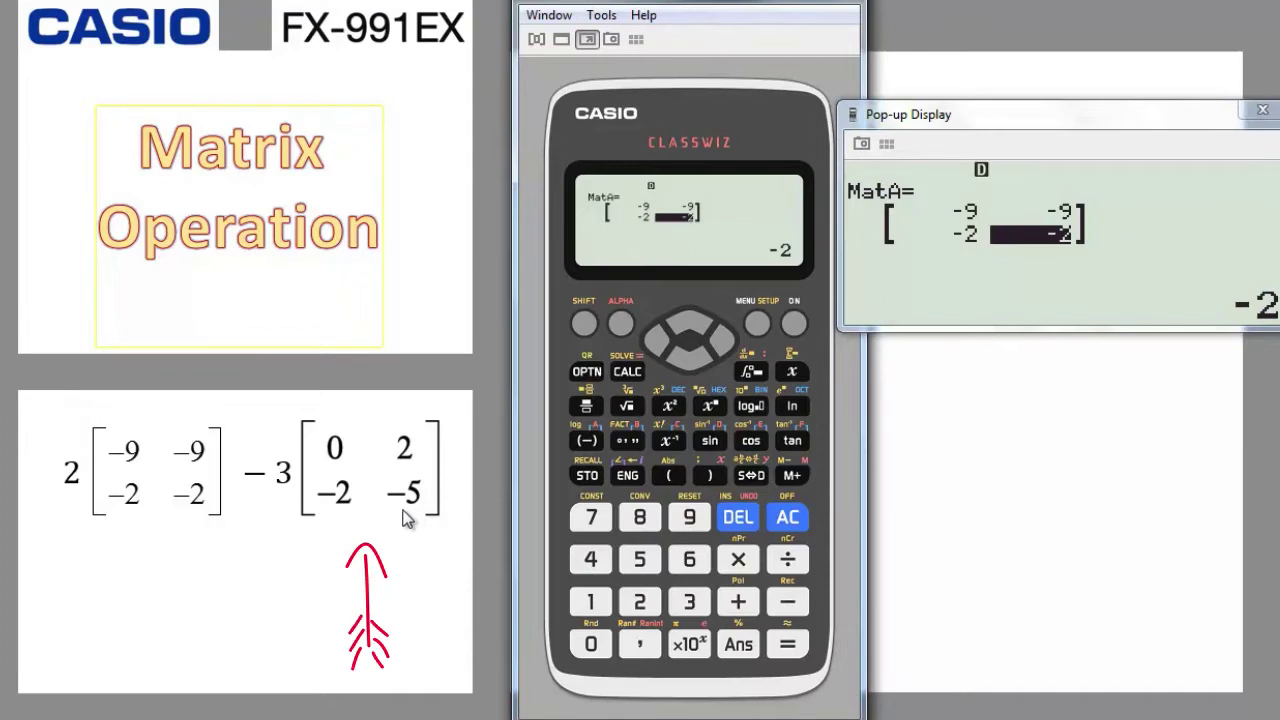
left_click(781, 518)
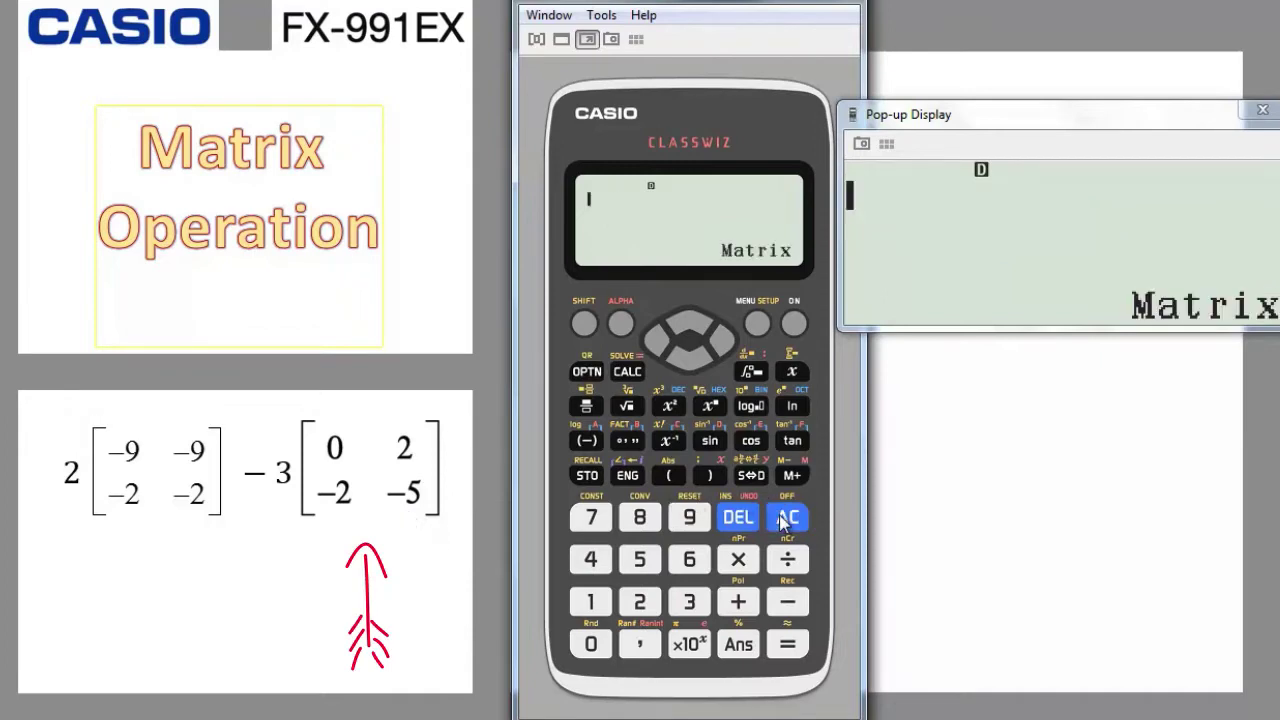
Step: Define MatB as a 2×2 matrix from the matrix options
left_click(586, 372)
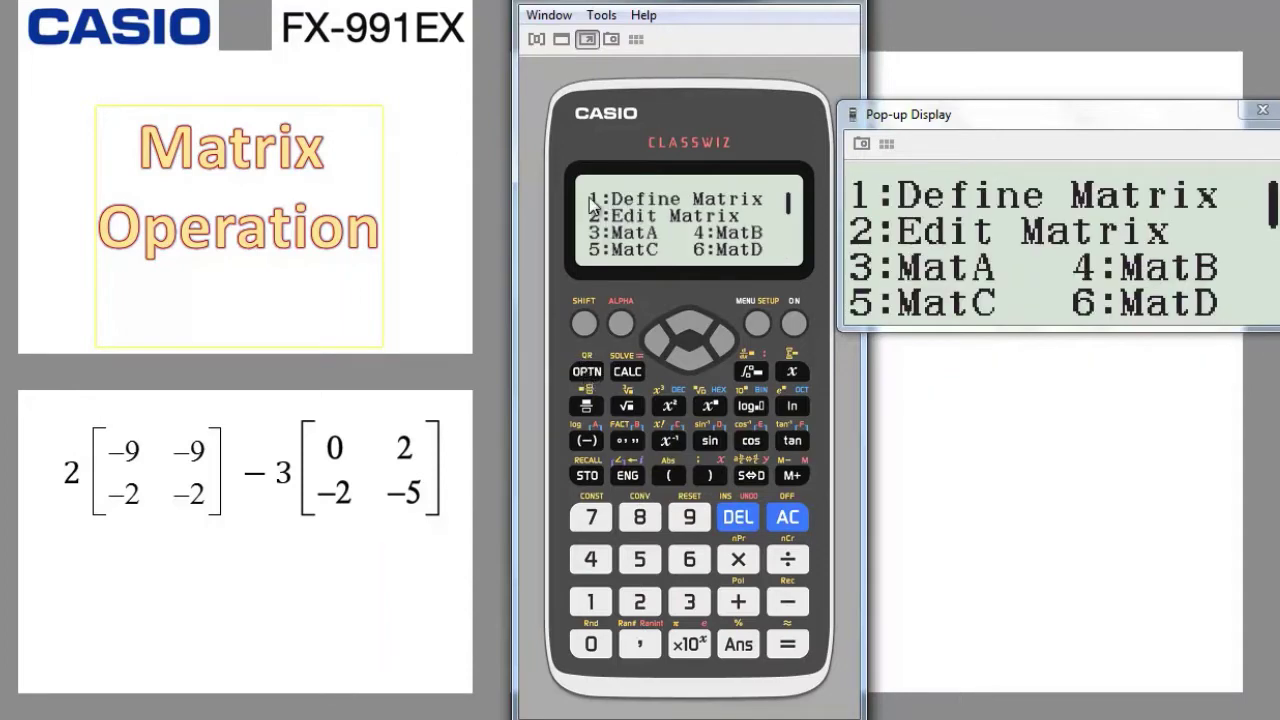
left_click(591, 603)
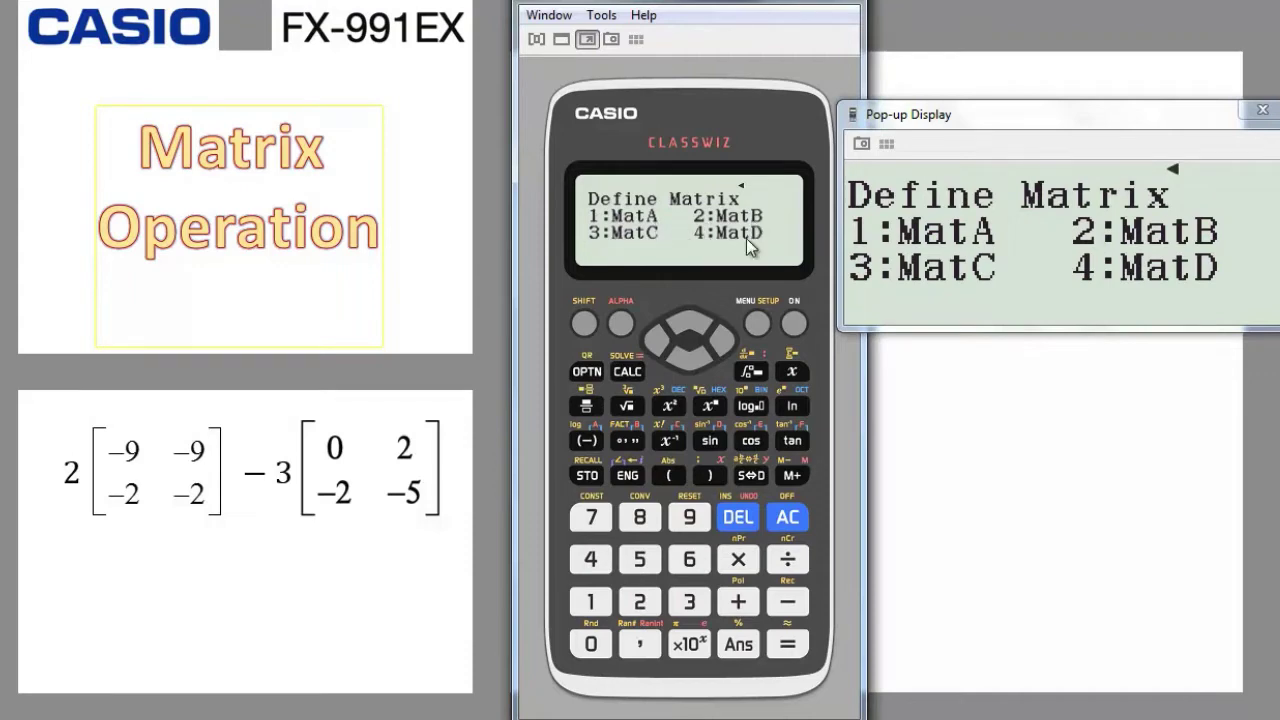
left_click(640, 602)
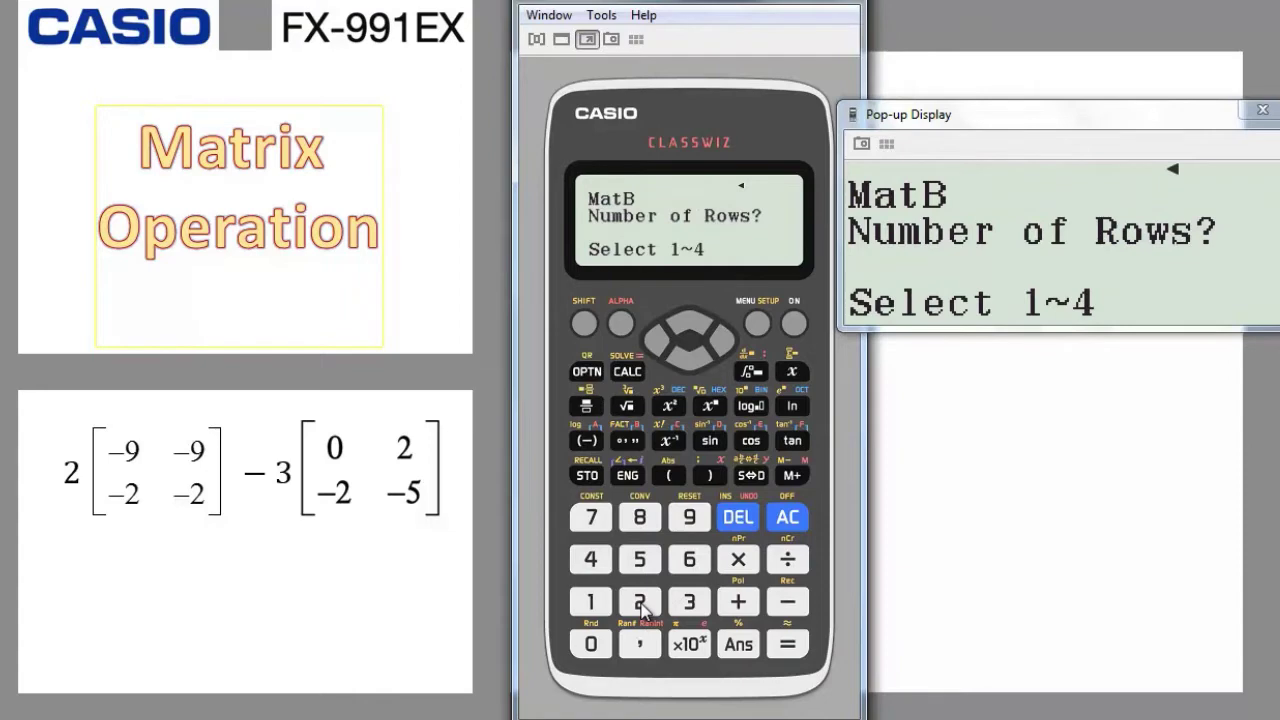
left_click(641, 603)
left_click(641, 603)
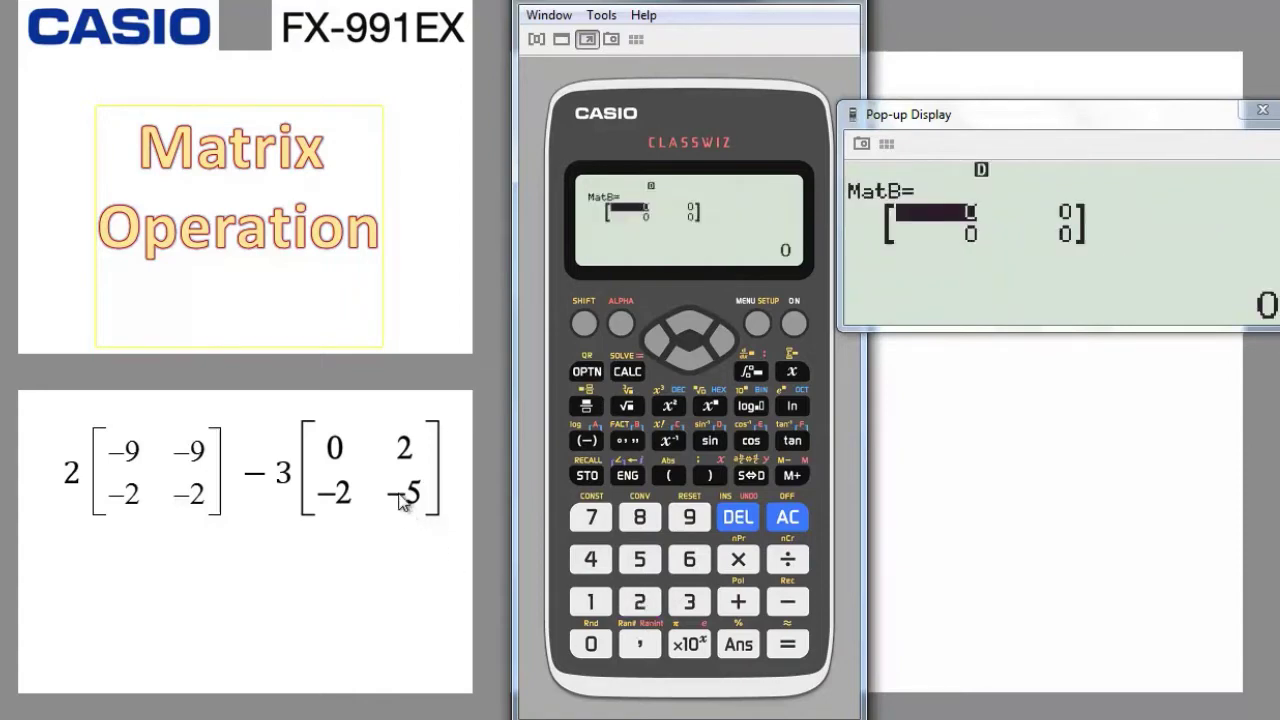
Step: Enter MatB's entries 0, 2, −2 and −5
left_click(591, 645)
left_click(788, 647)
left_click(640, 601)
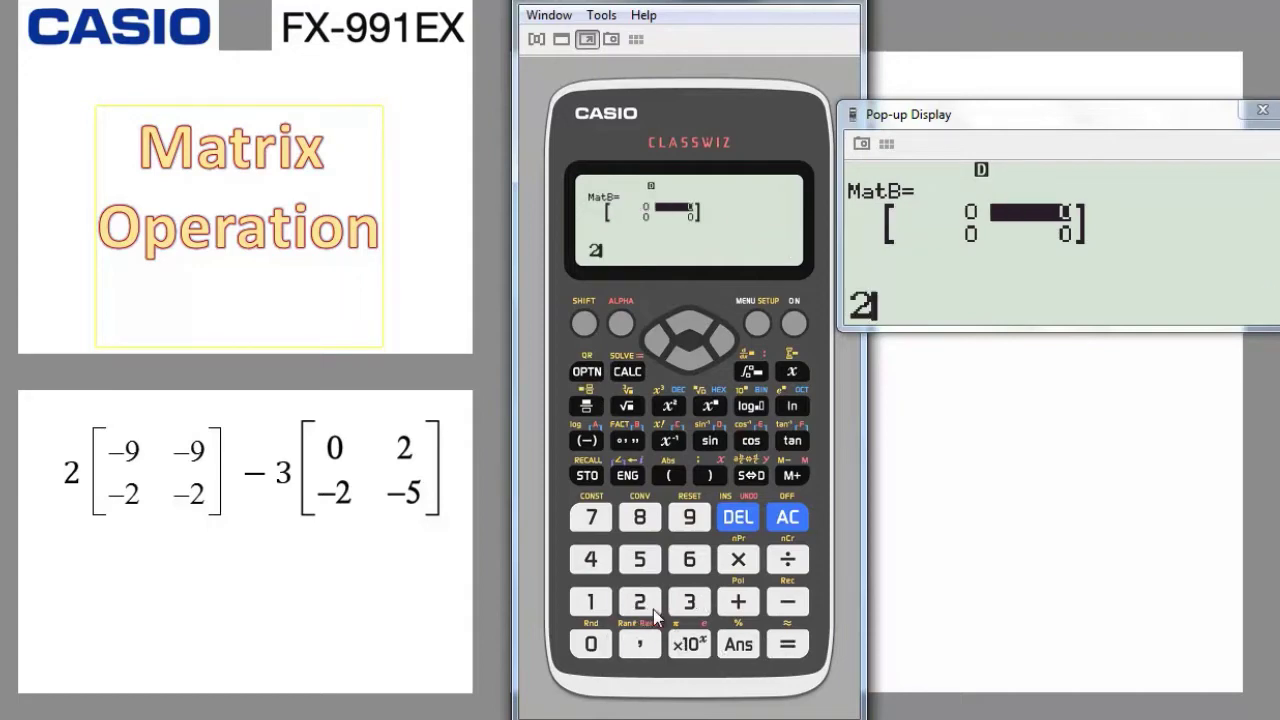
left_click(786, 646)
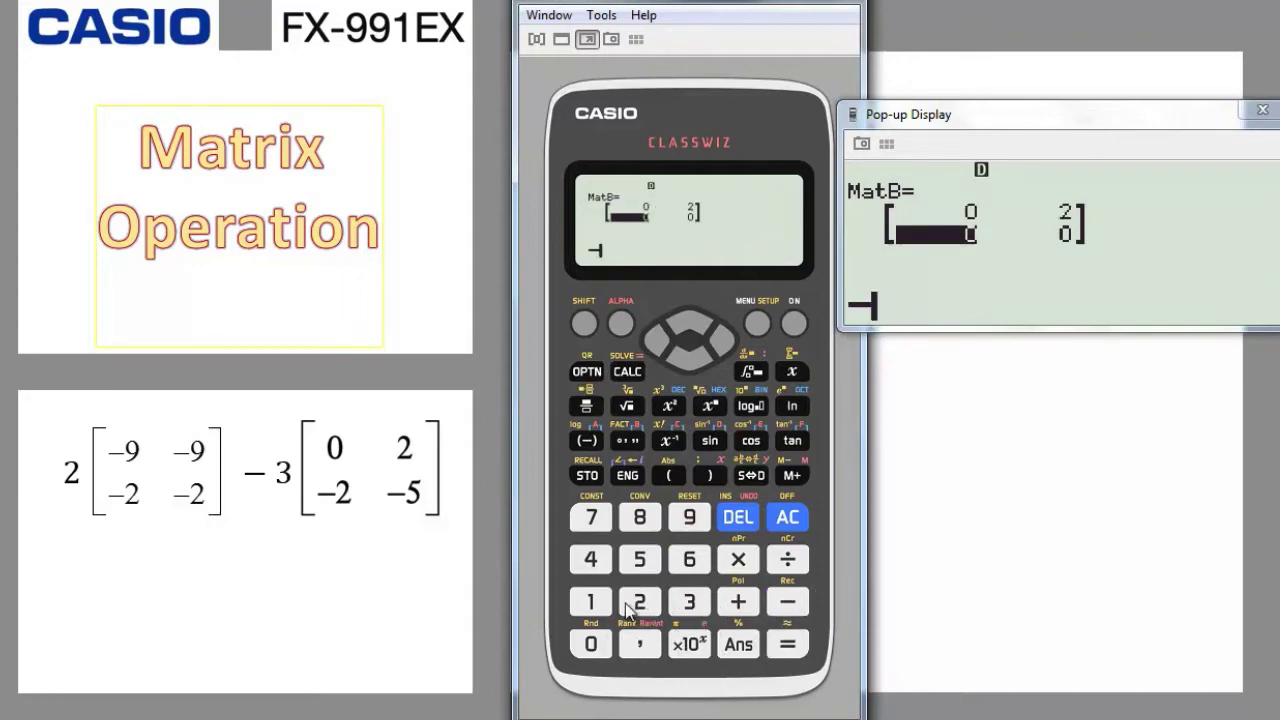
left_click(637, 604)
left_click(787, 645)
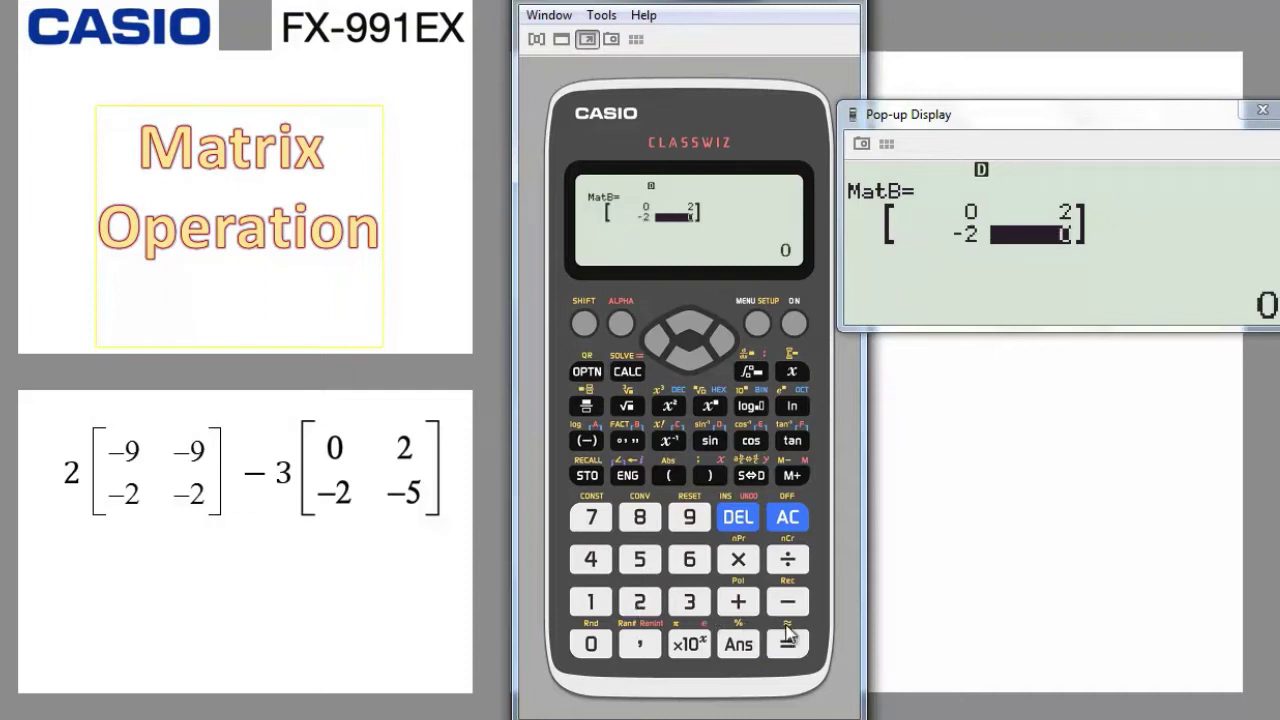
left_click(790, 601)
left_click(640, 560)
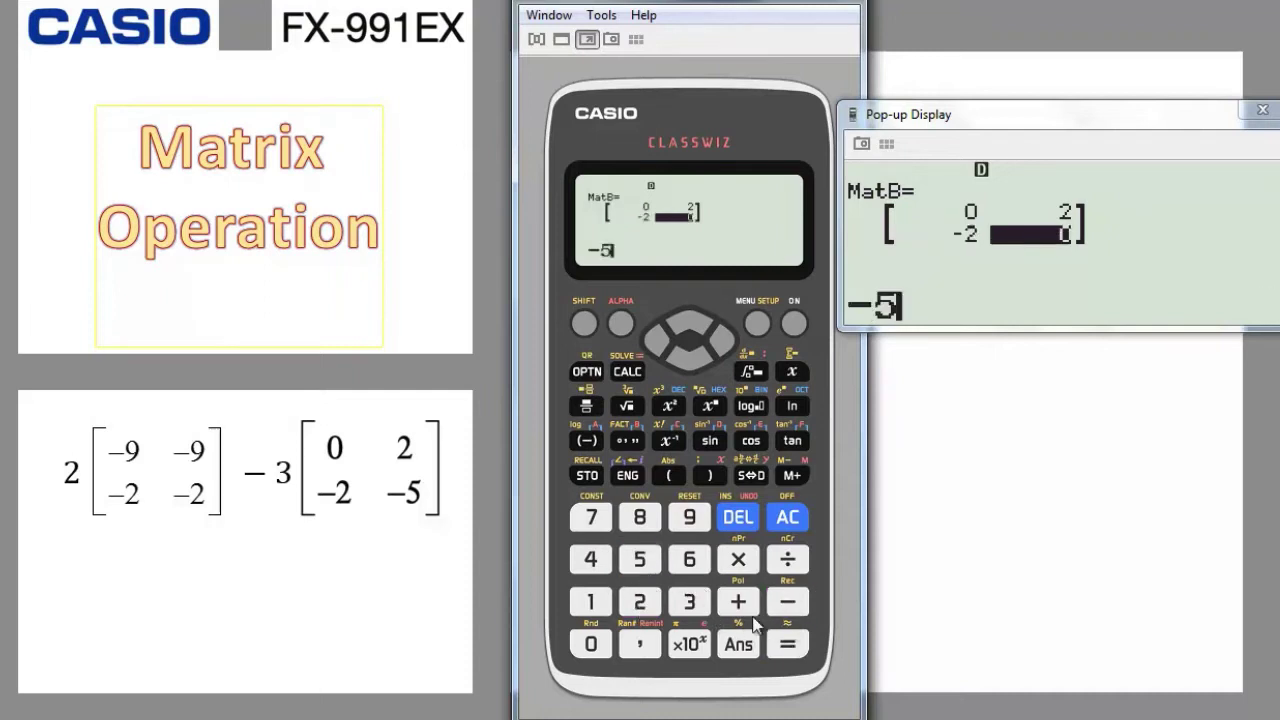
left_click(790, 646)
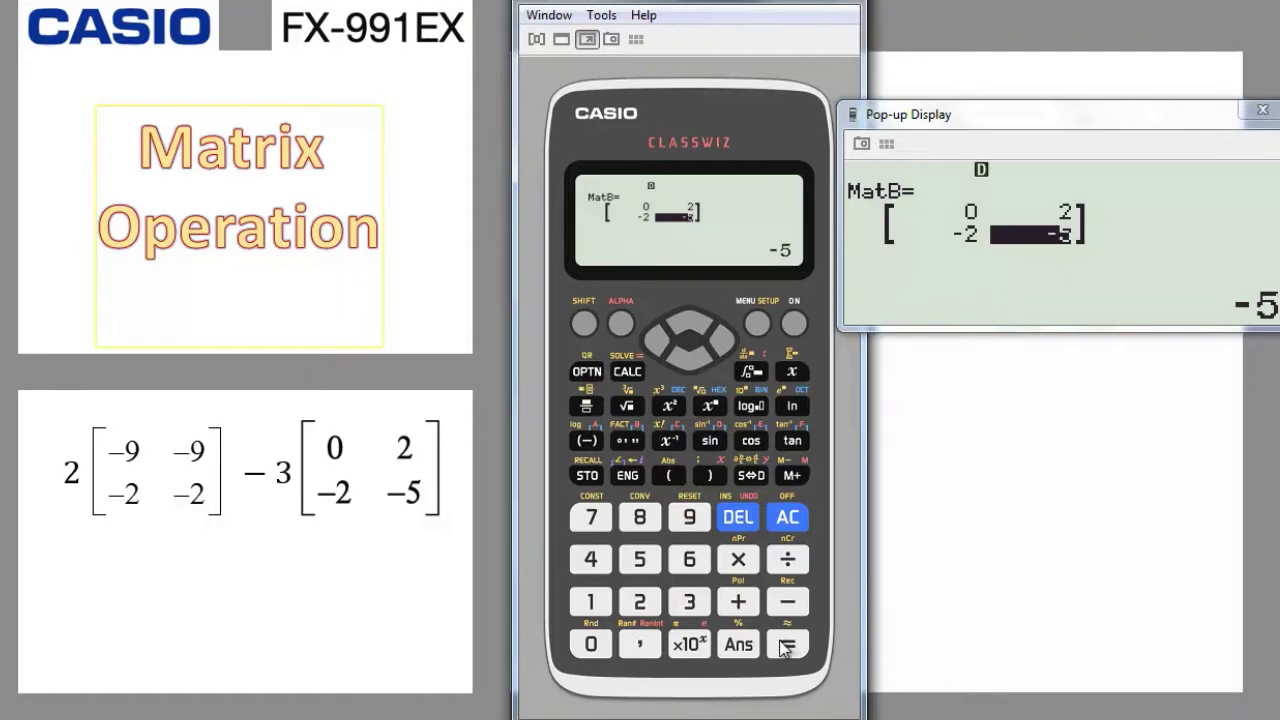
Step: Clear the editor, enter 2×MatA−3MatB, and evaluate it to get MatAns
left_click(787, 520)
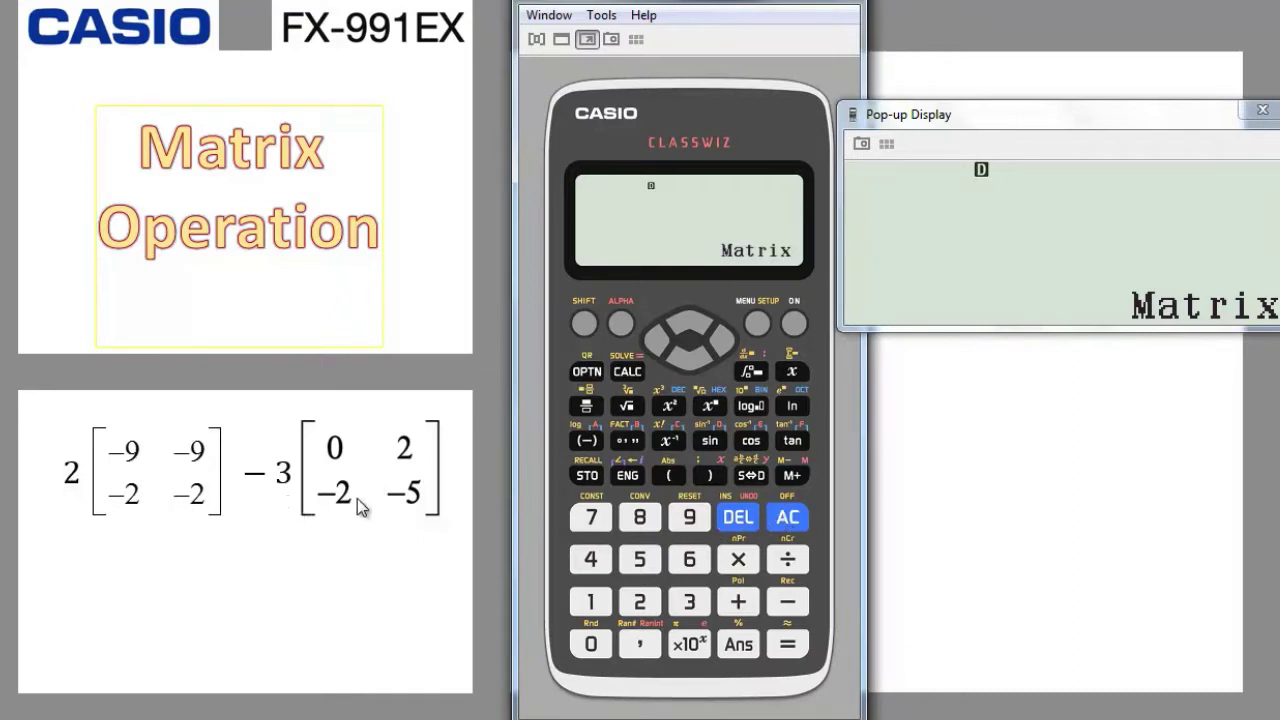
left_click(641, 602)
left_click(737, 562)
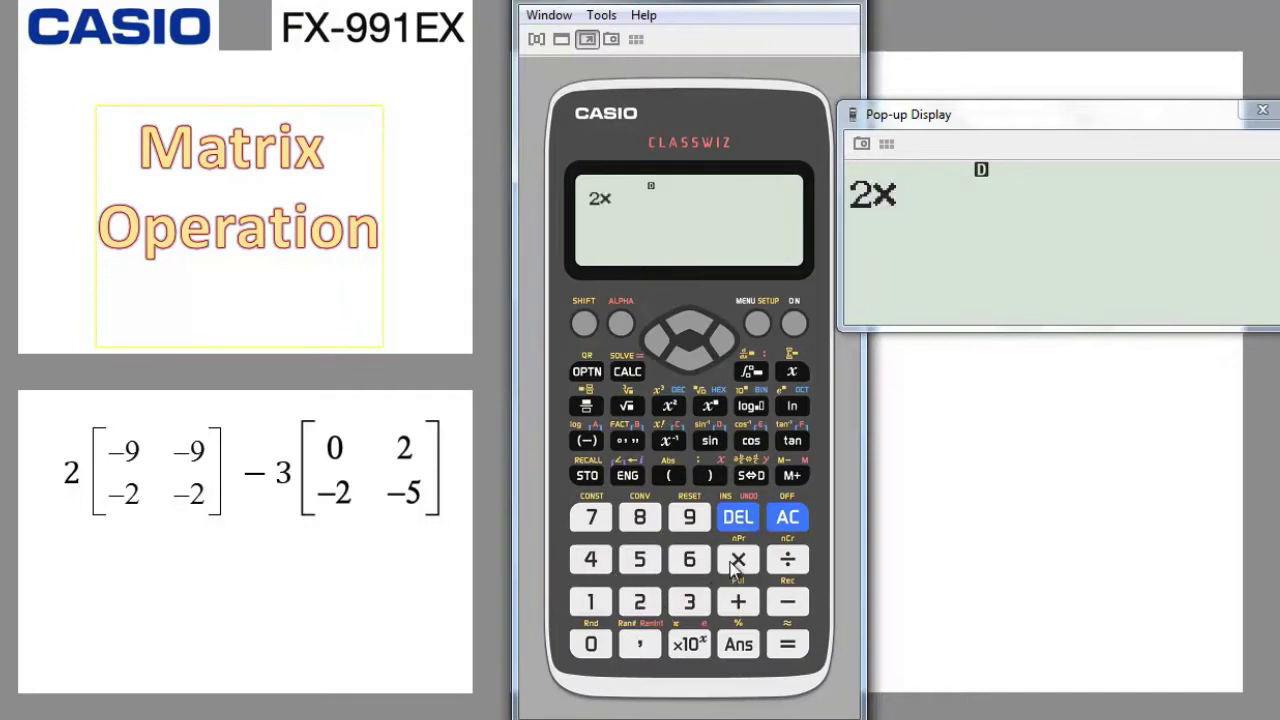
left_click(586, 373)
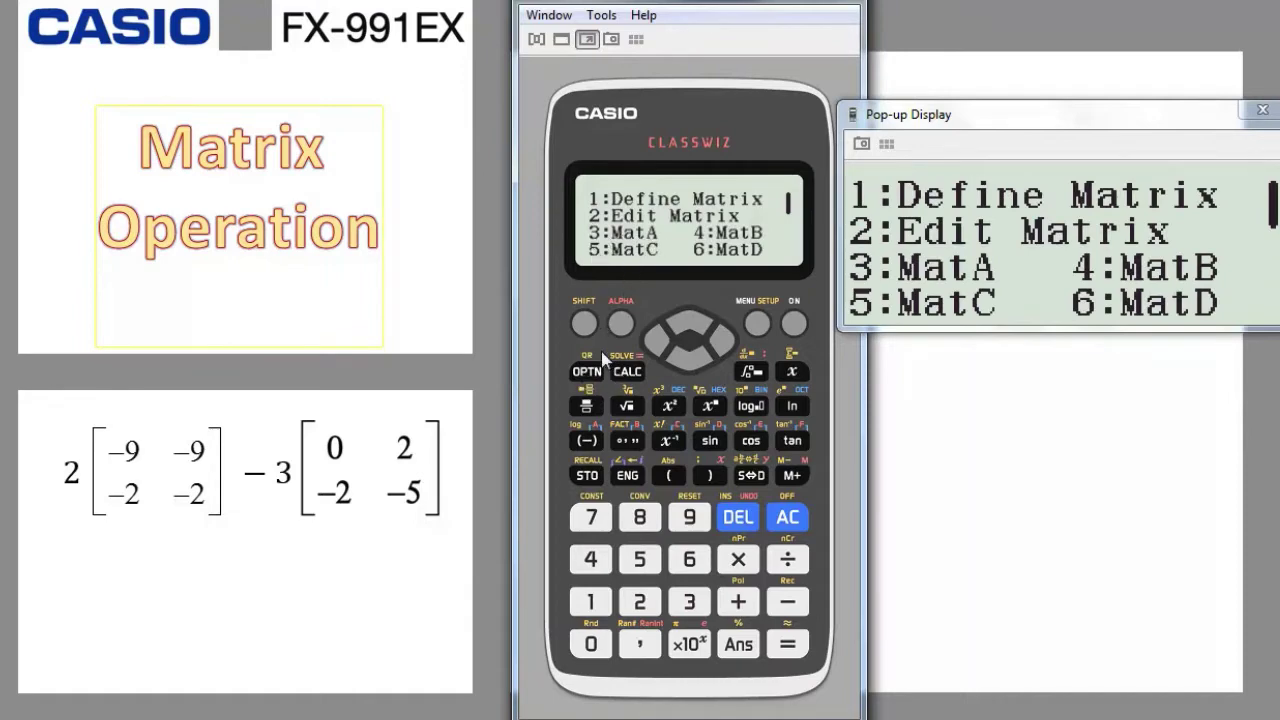
left_click(689, 601)
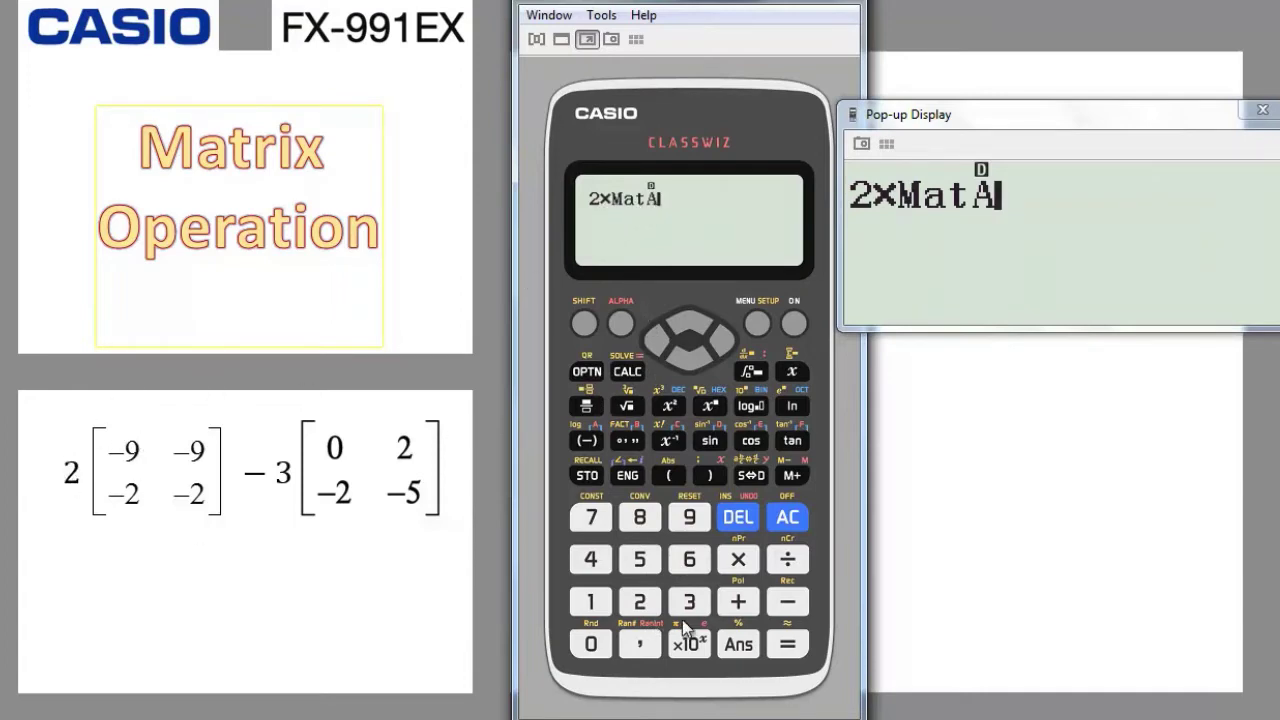
left_click(781, 604)
left_click(688, 600)
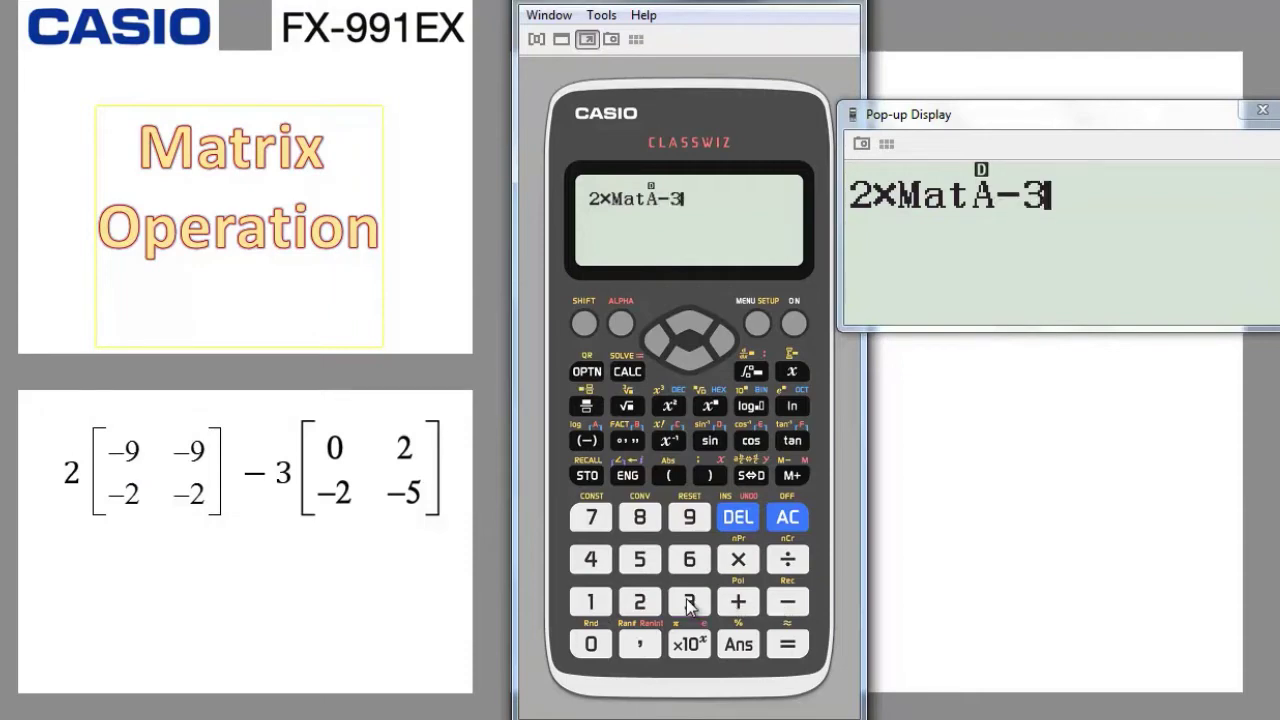
left_click(586, 372)
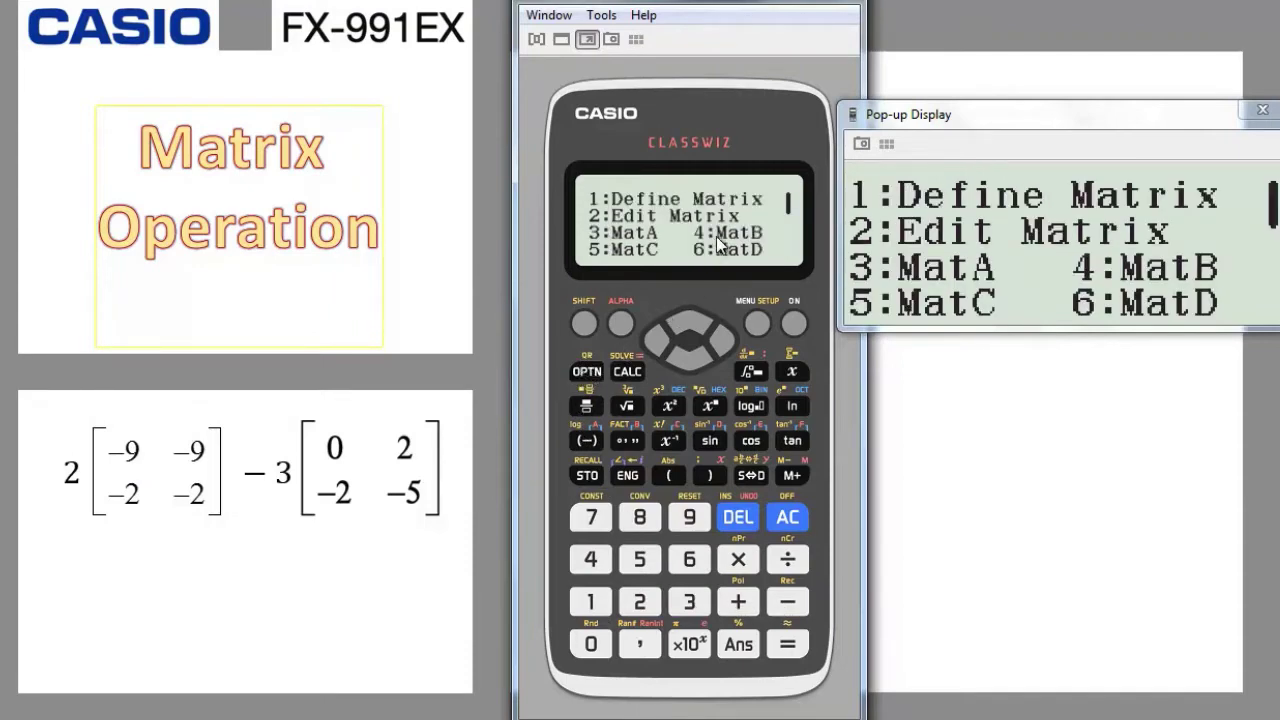
left_click(591, 559)
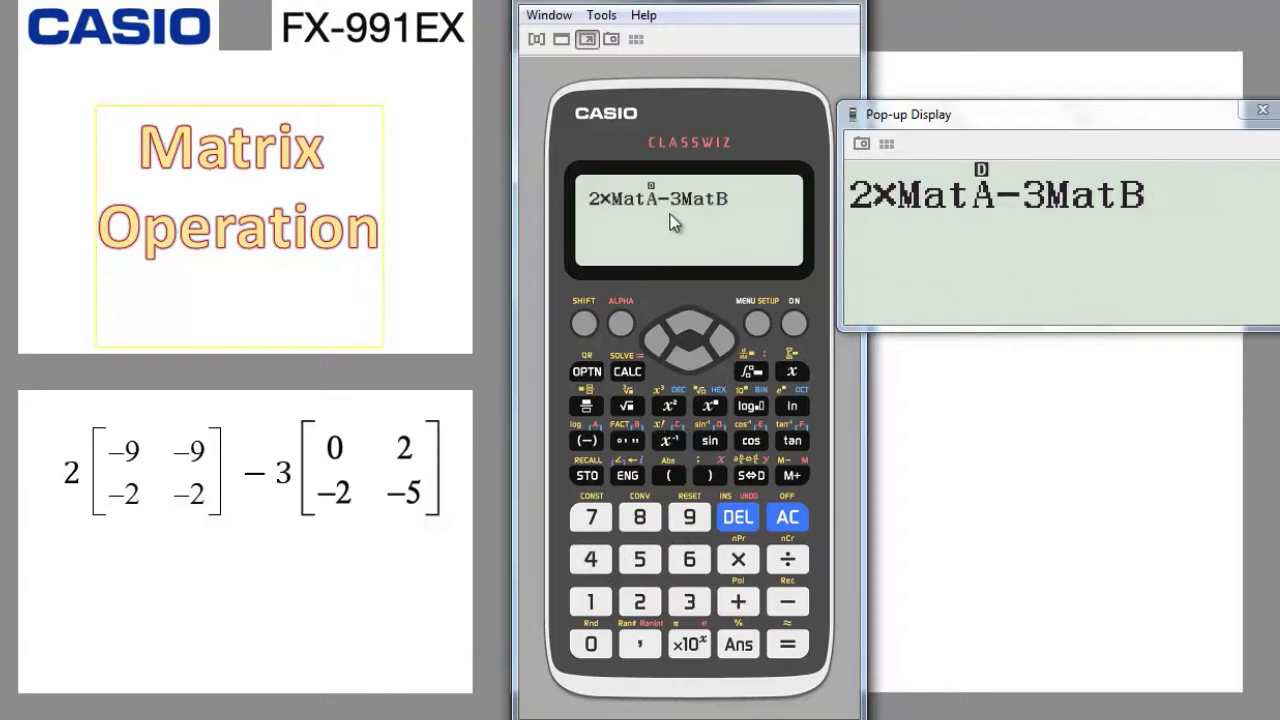
left_click(789, 646)
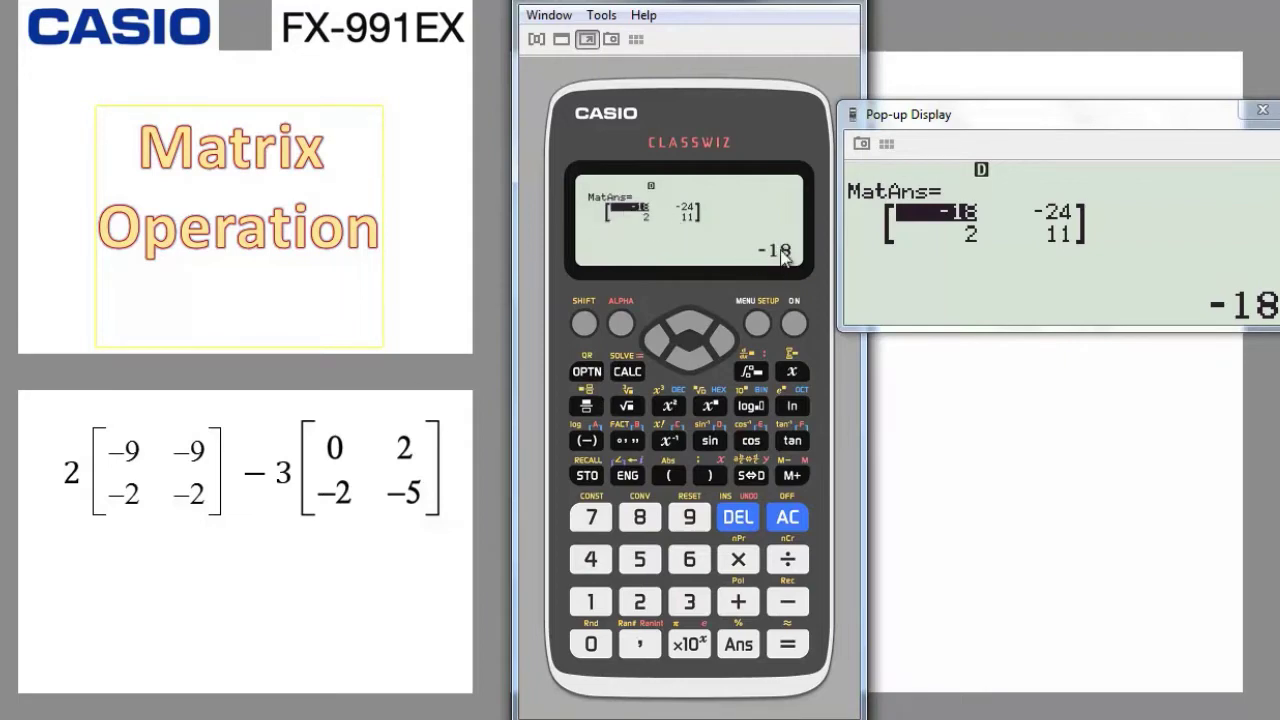
Step: Step through the MatAns cells to read −24, 11 and 2
left_click(729, 348)
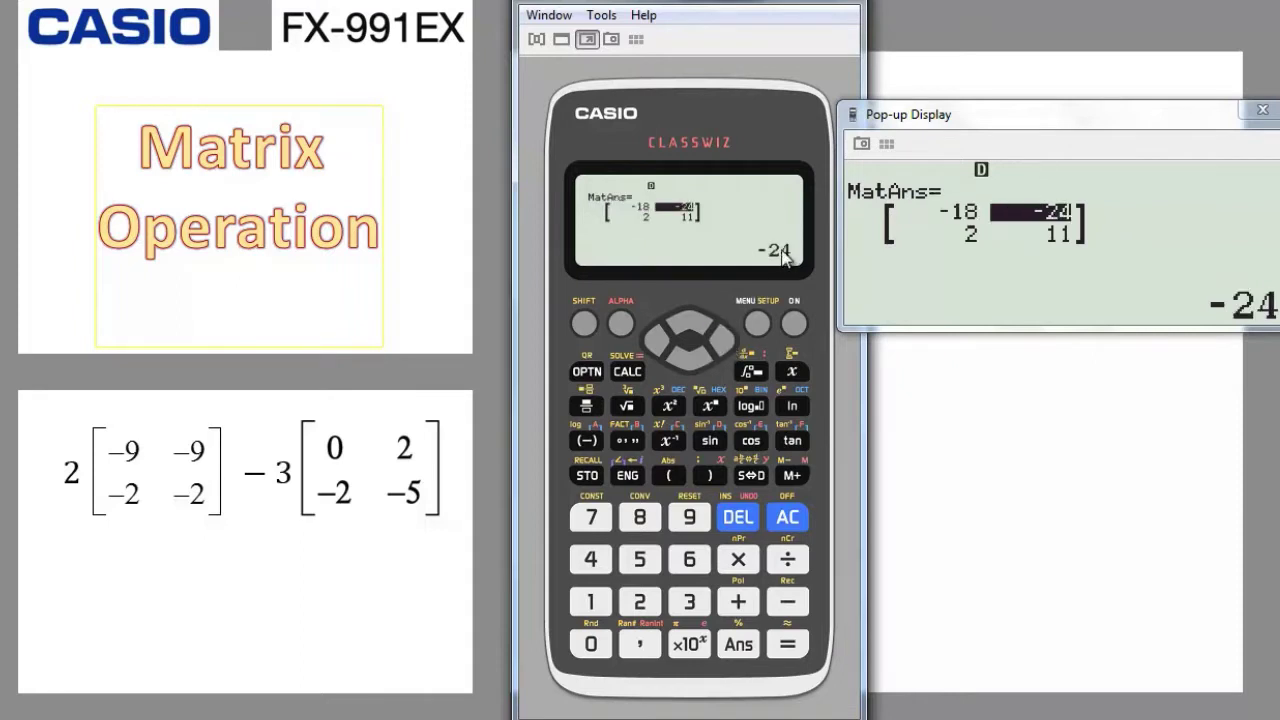
left_click(701, 360)
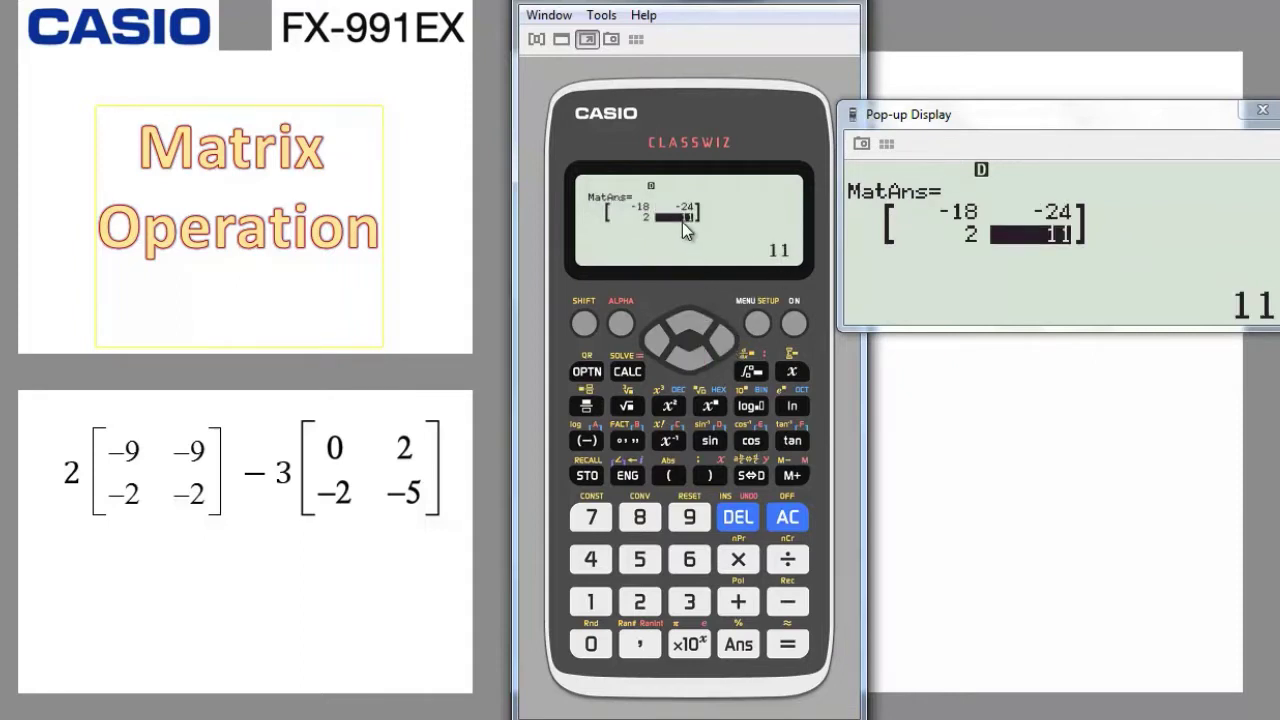
left_click(653, 343)
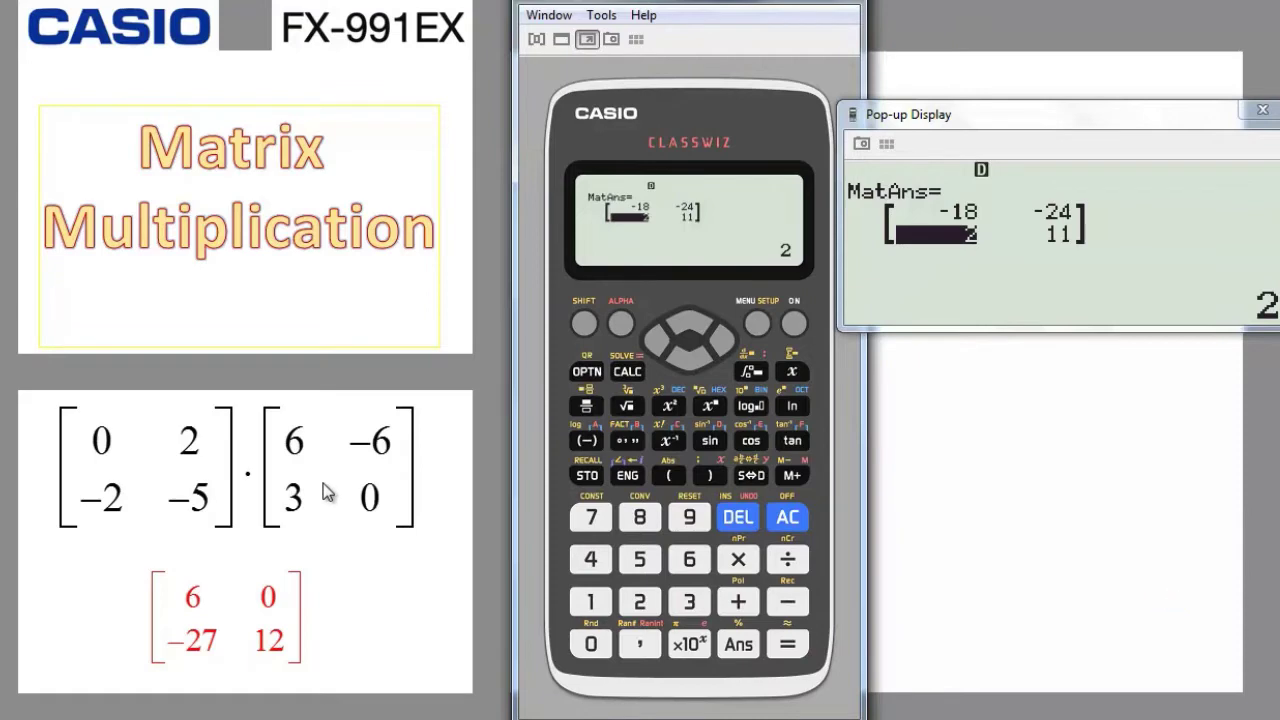
Step: Clear the result, run SHIFT 9, 3 Initialize All, confirm, and clear the display
left_click(788, 518)
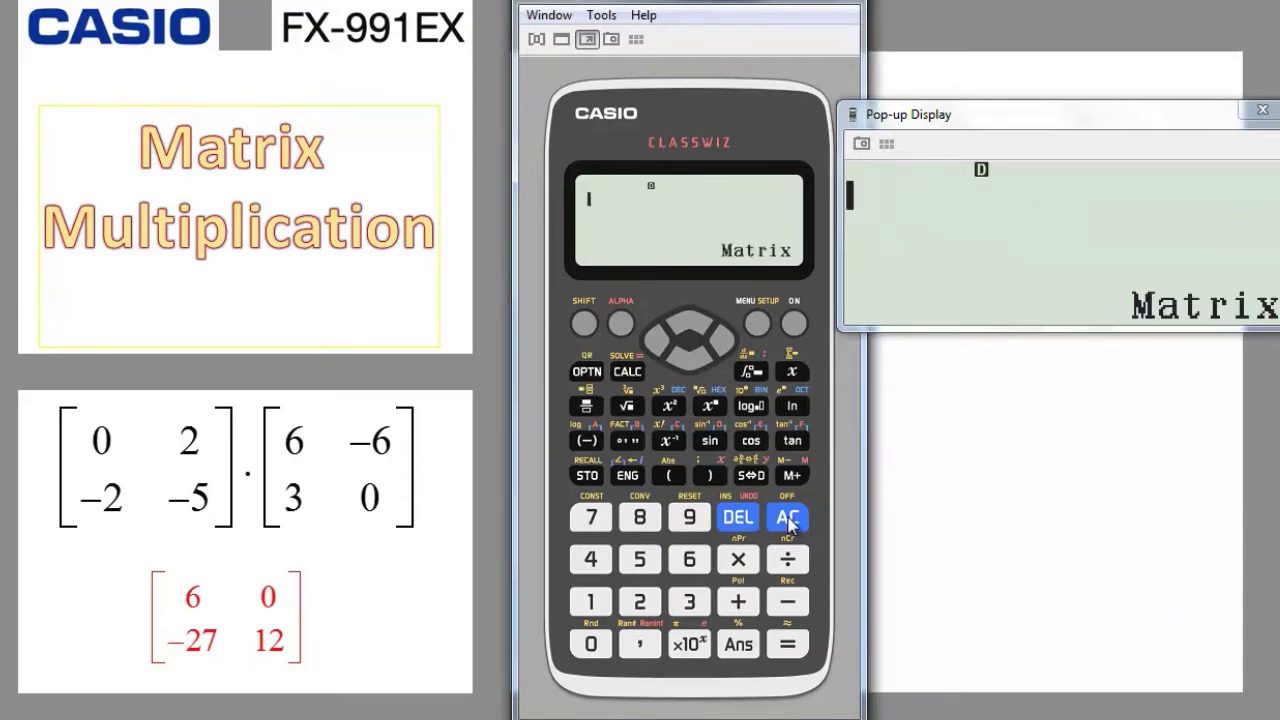
left_click(584, 323)
left_click(689, 517)
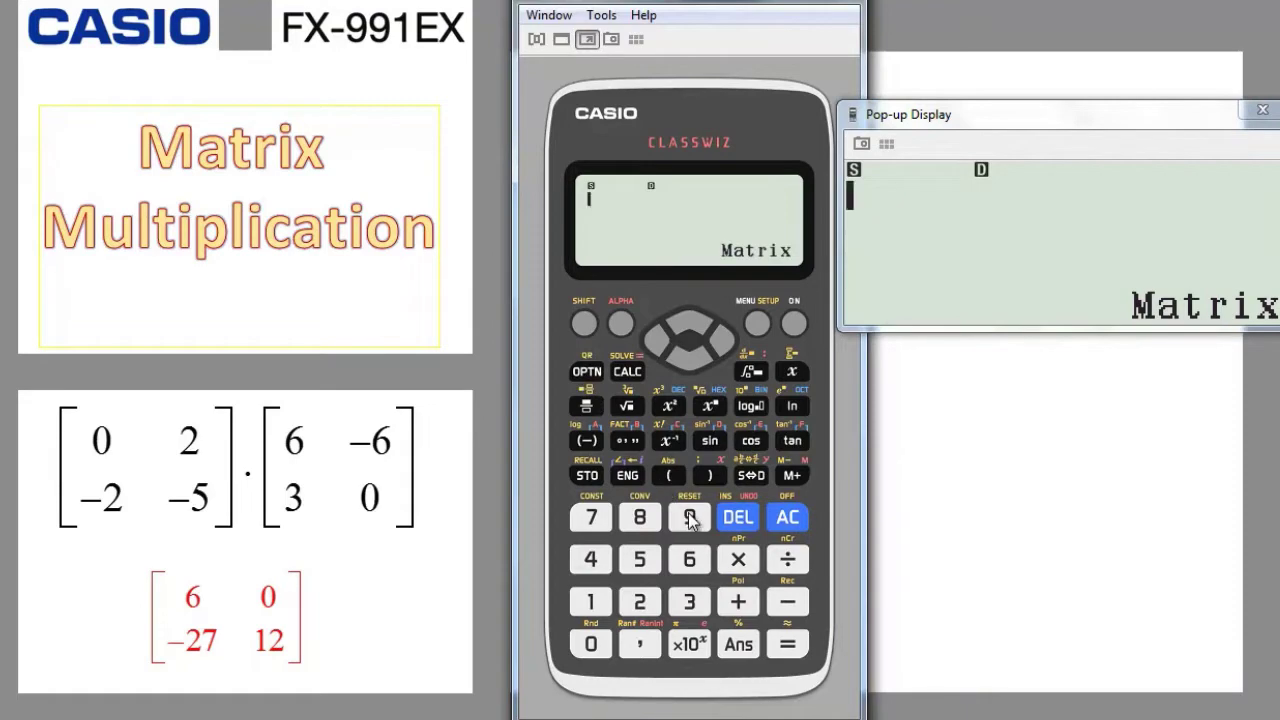
left_click(689, 602)
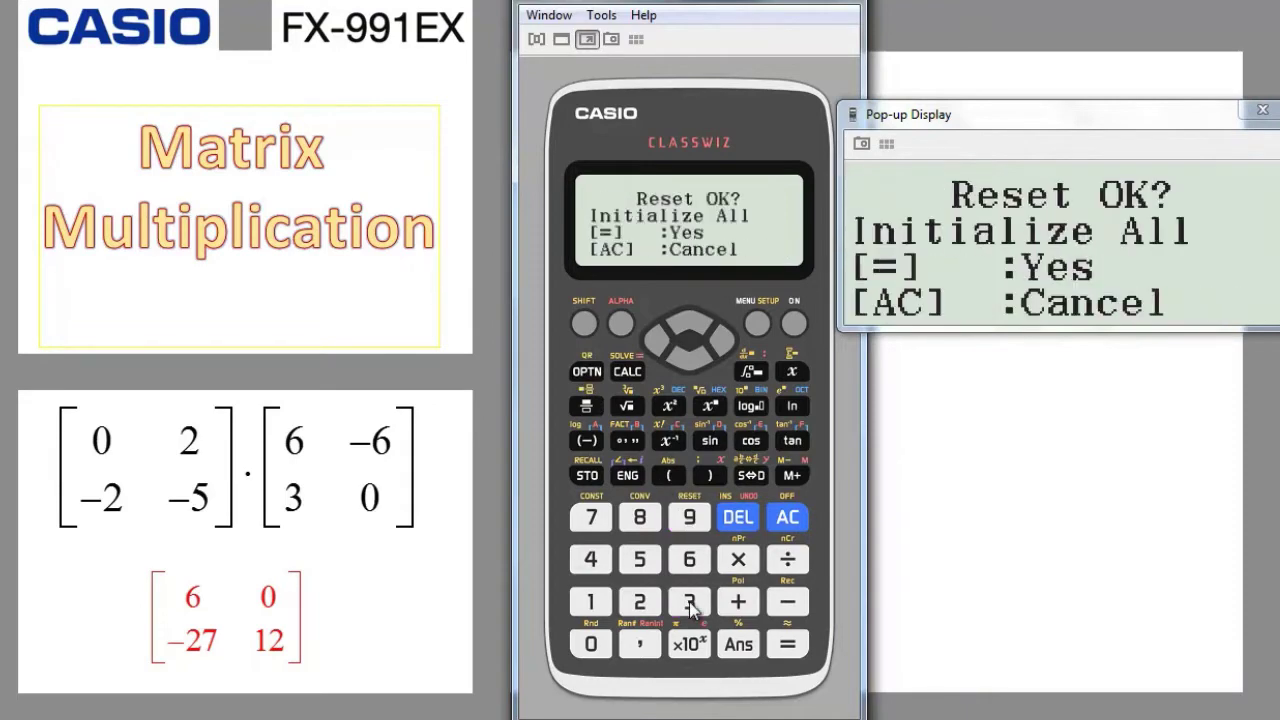
left_click(788, 646)
left_click(787, 518)
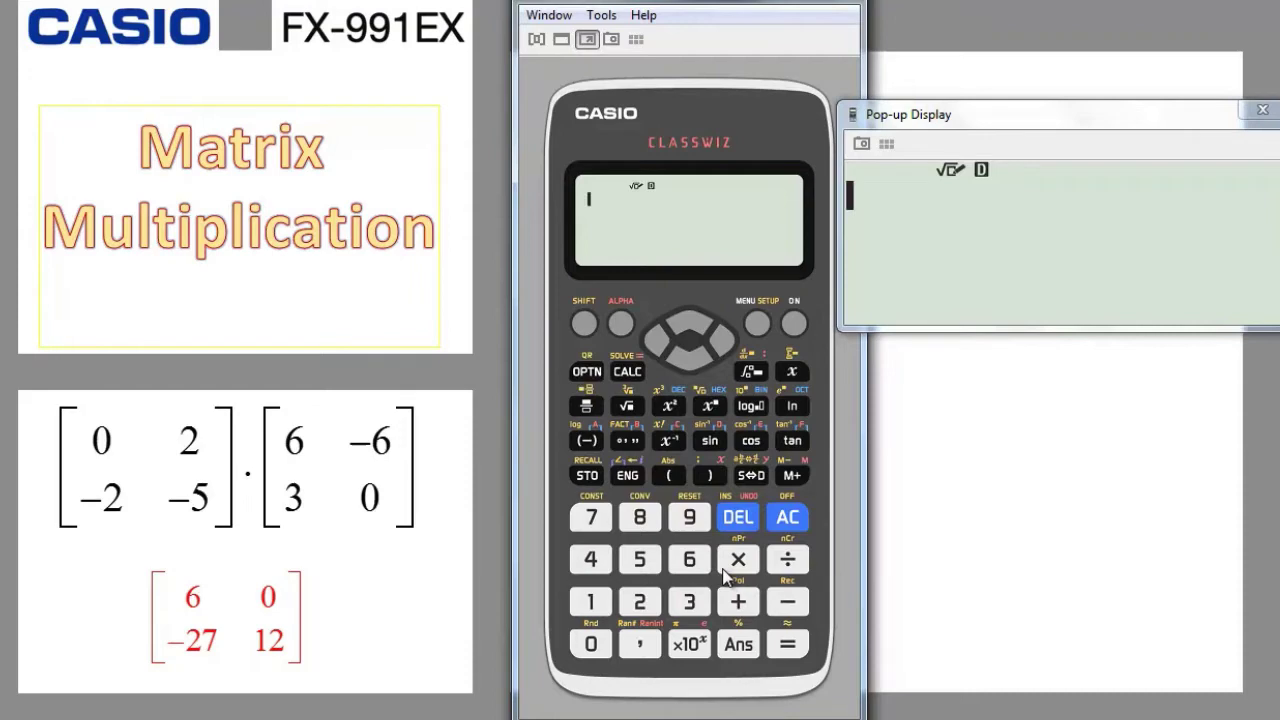
Step: Switch to Matrix mode and define MatA as a 2×2 matrix
left_click(757, 322)
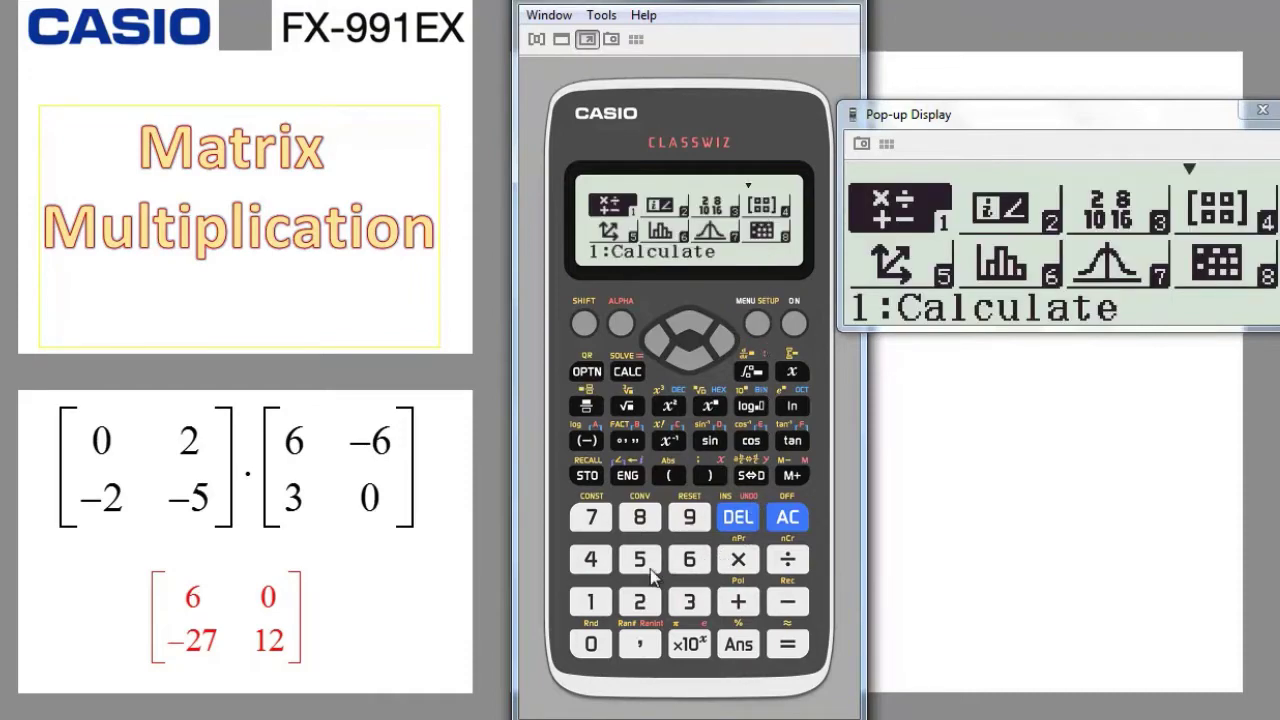
left_click(590, 560)
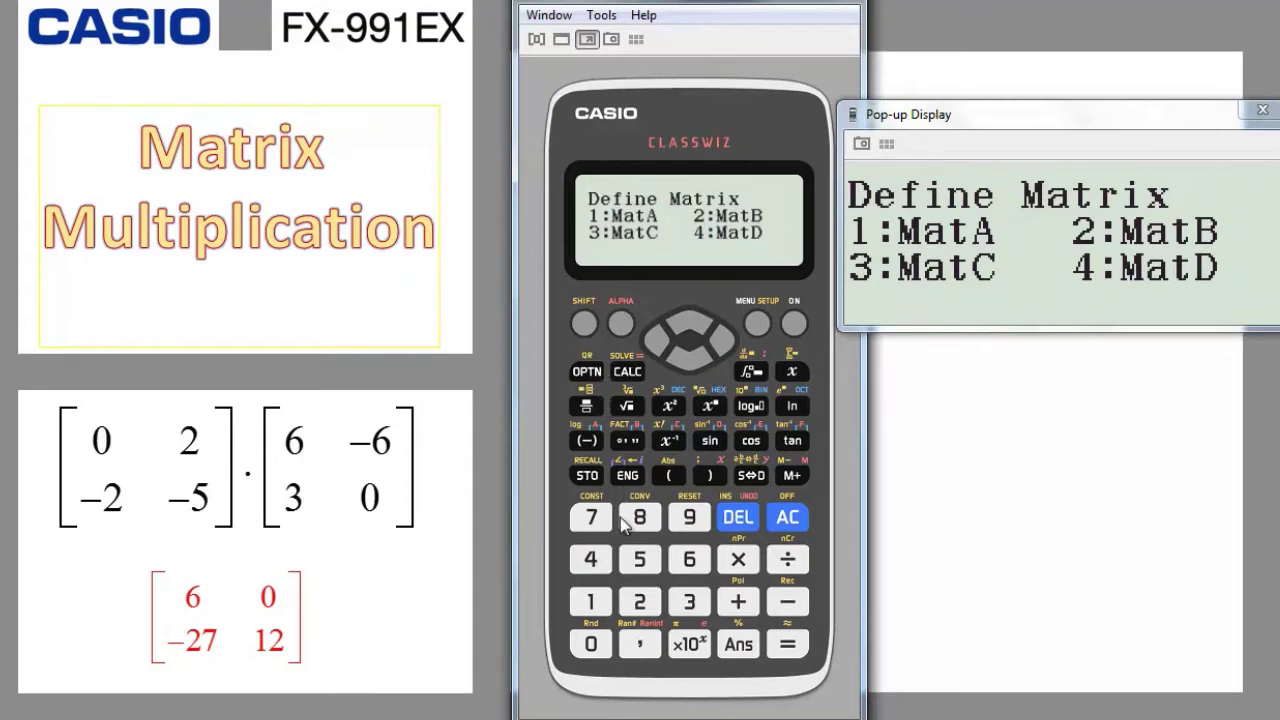
left_click(592, 600)
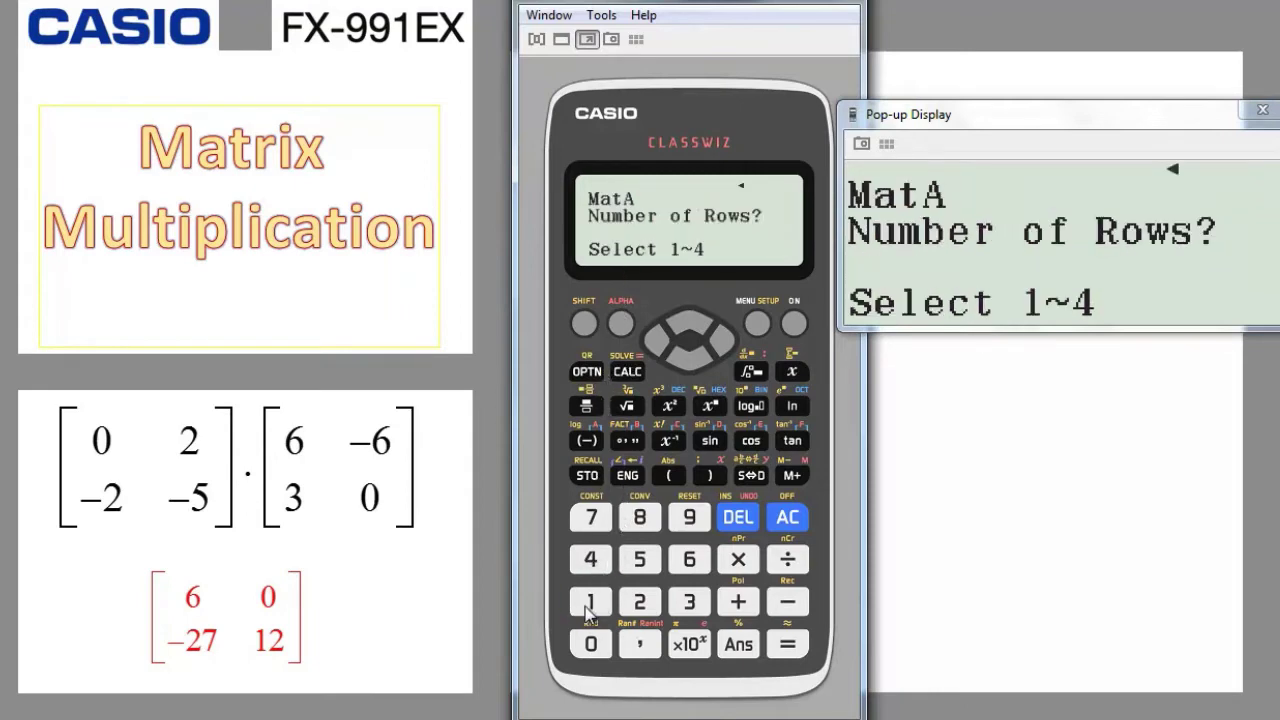
left_click(640, 601)
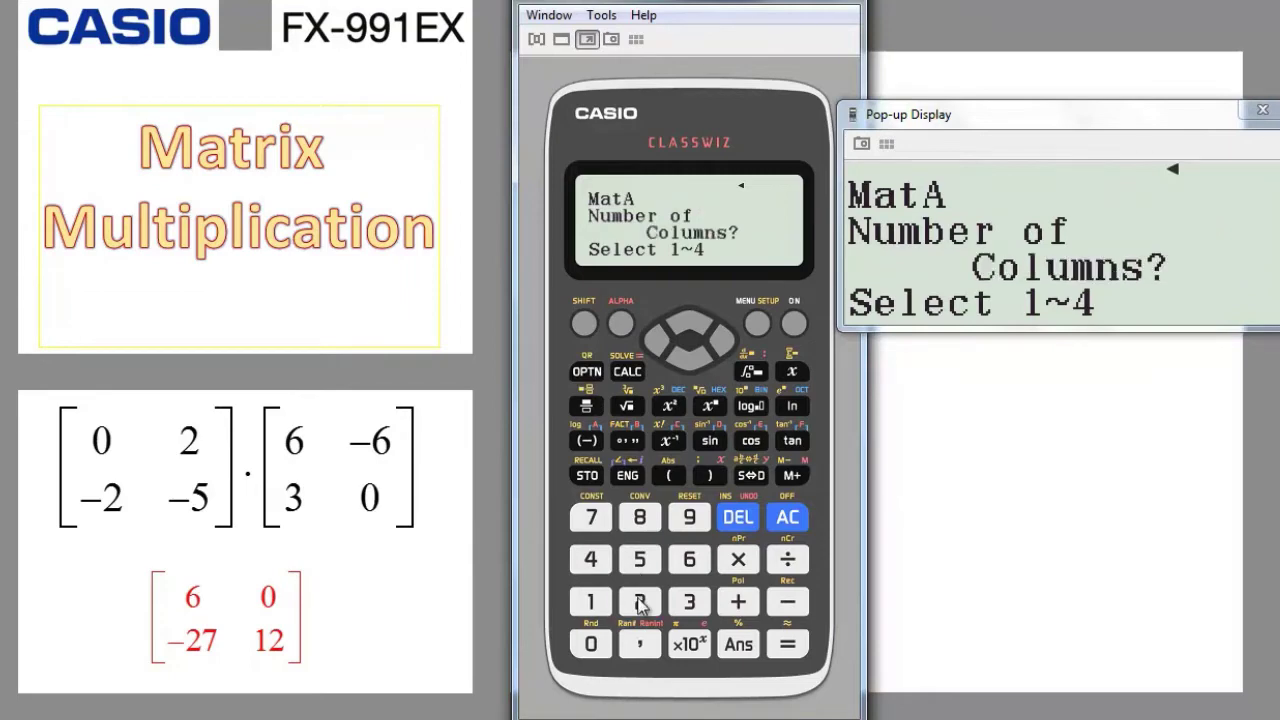
left_click(640, 601)
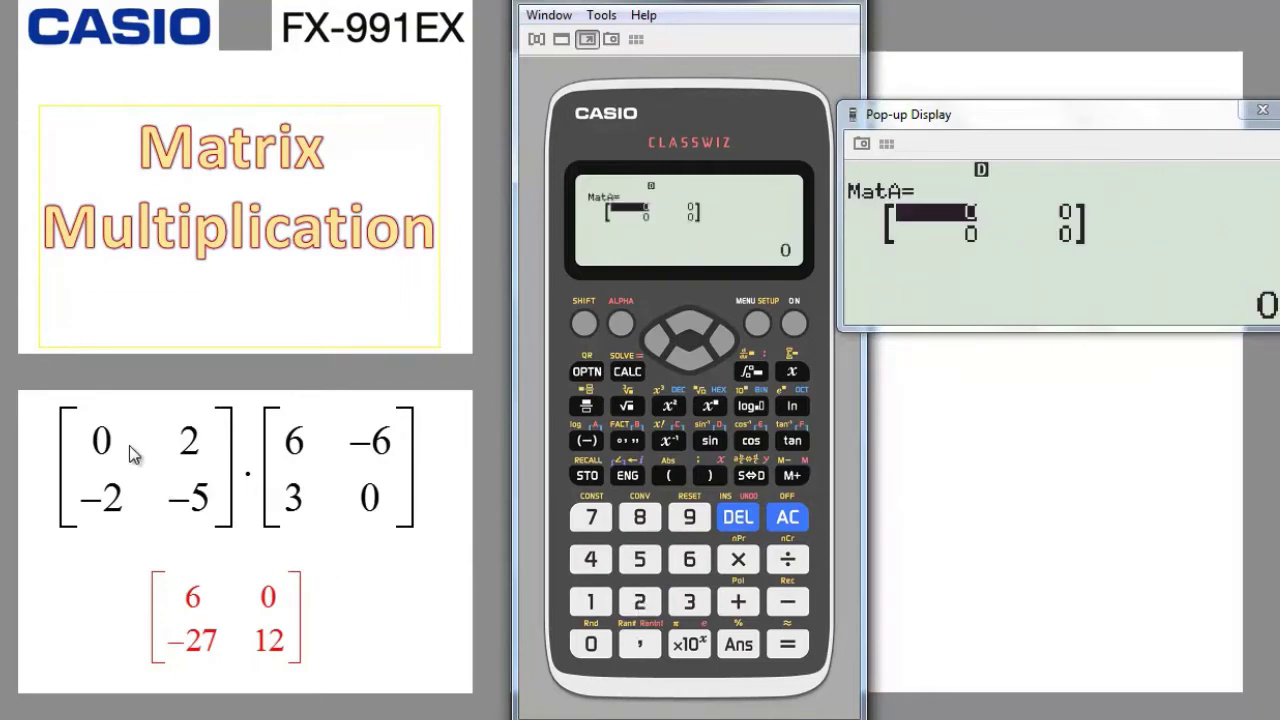
Step: Enter MatA's entries 0, 2, −2, −5 and bring up the matrix options list
left_click(598, 645)
left_click(784, 646)
left_click(640, 601)
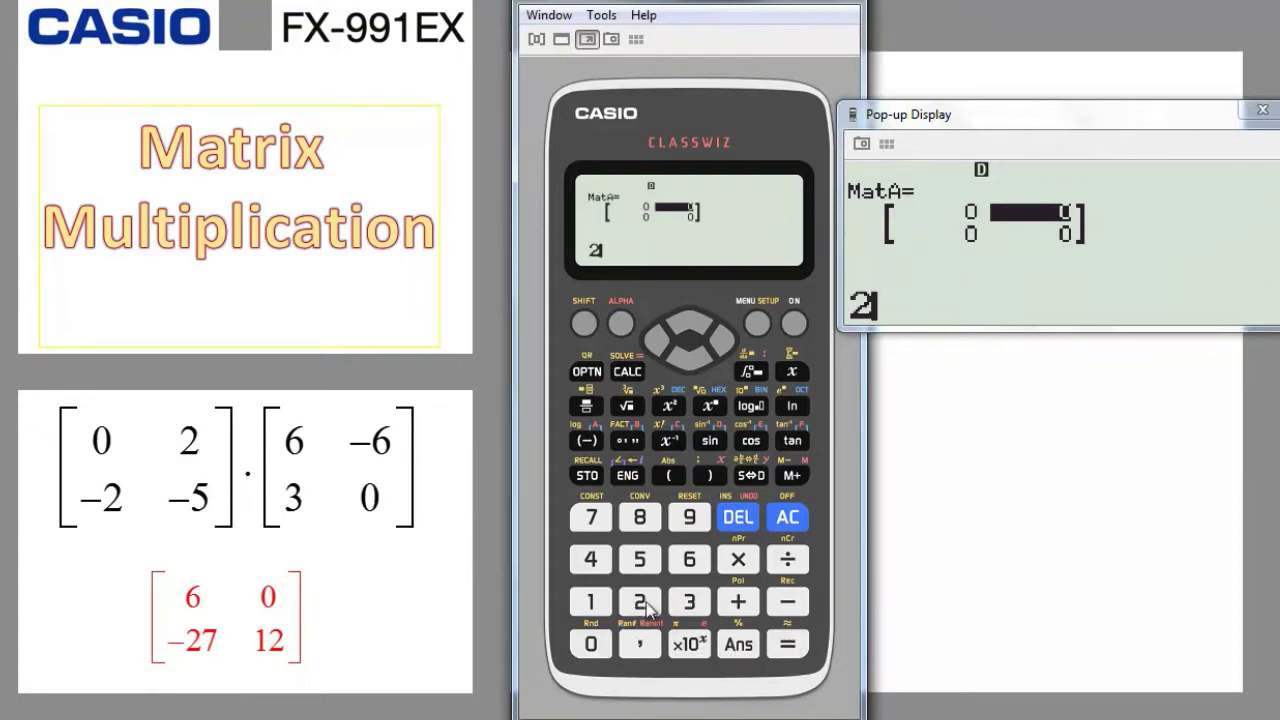
left_click(786, 646)
left_click(787, 601)
left_click(640, 601)
left_click(782, 645)
left_click(787, 601)
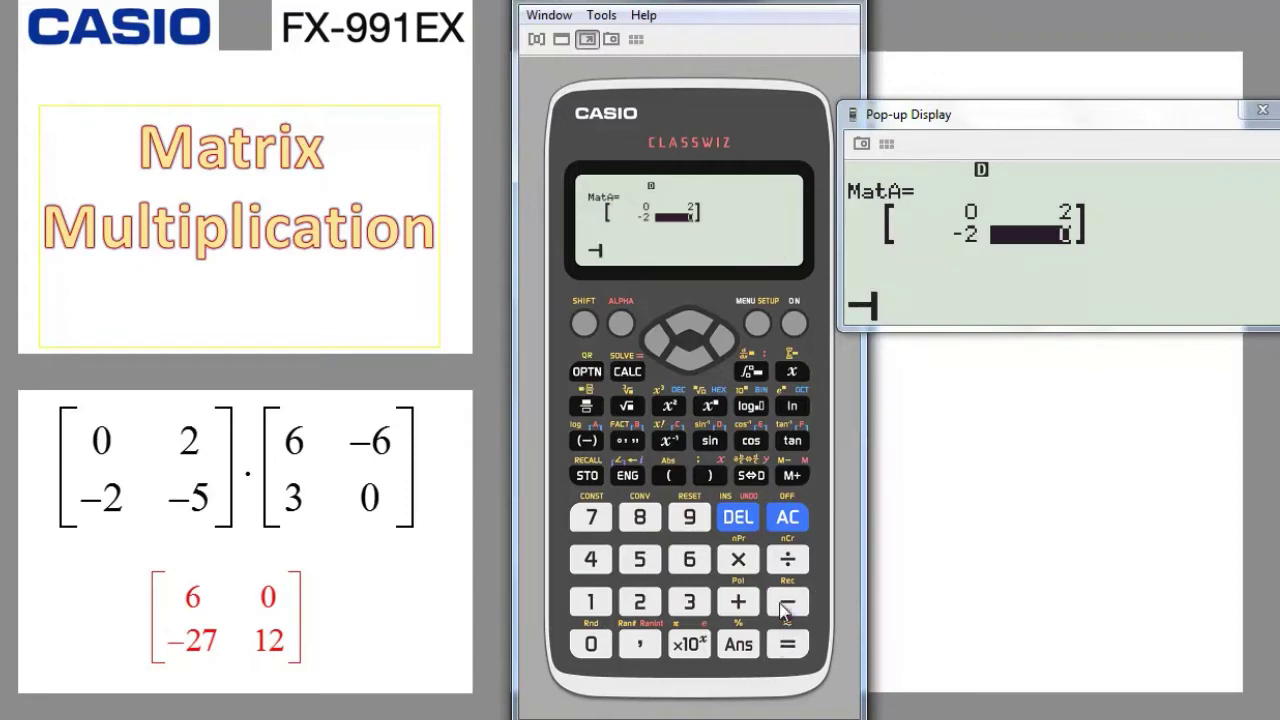
left_click(648, 562)
left_click(787, 645)
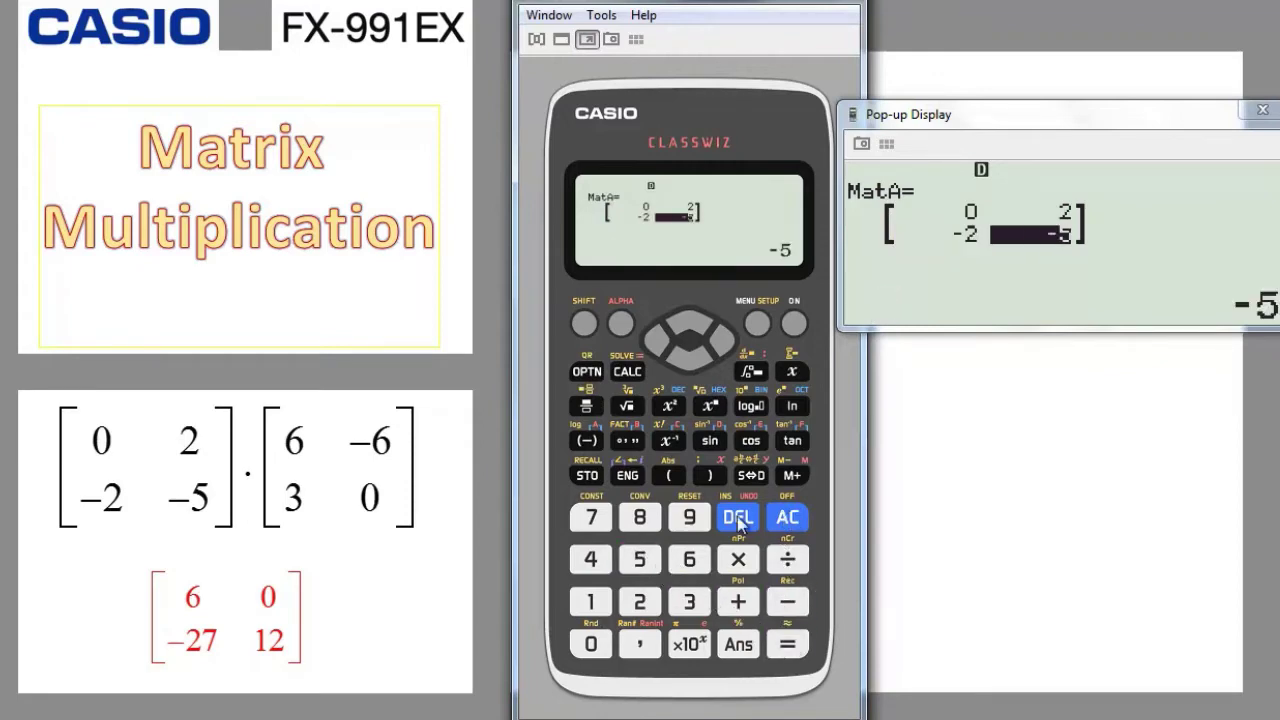
left_click(586, 372)
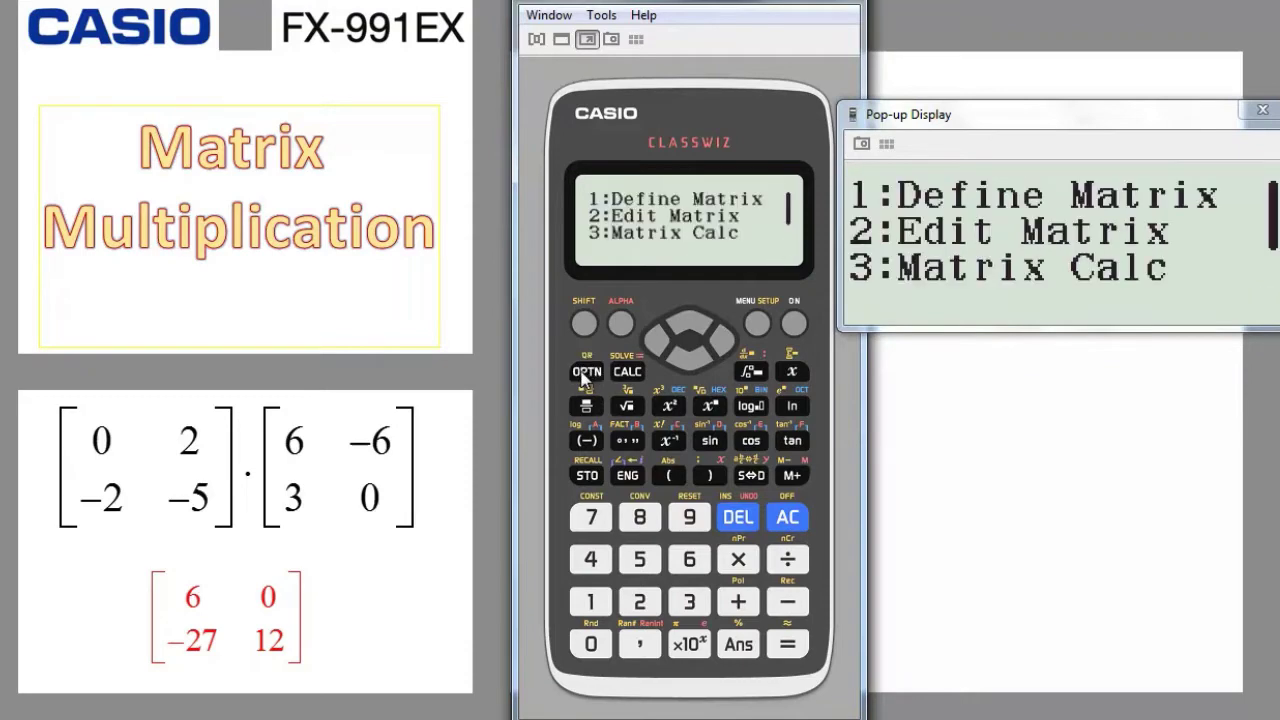